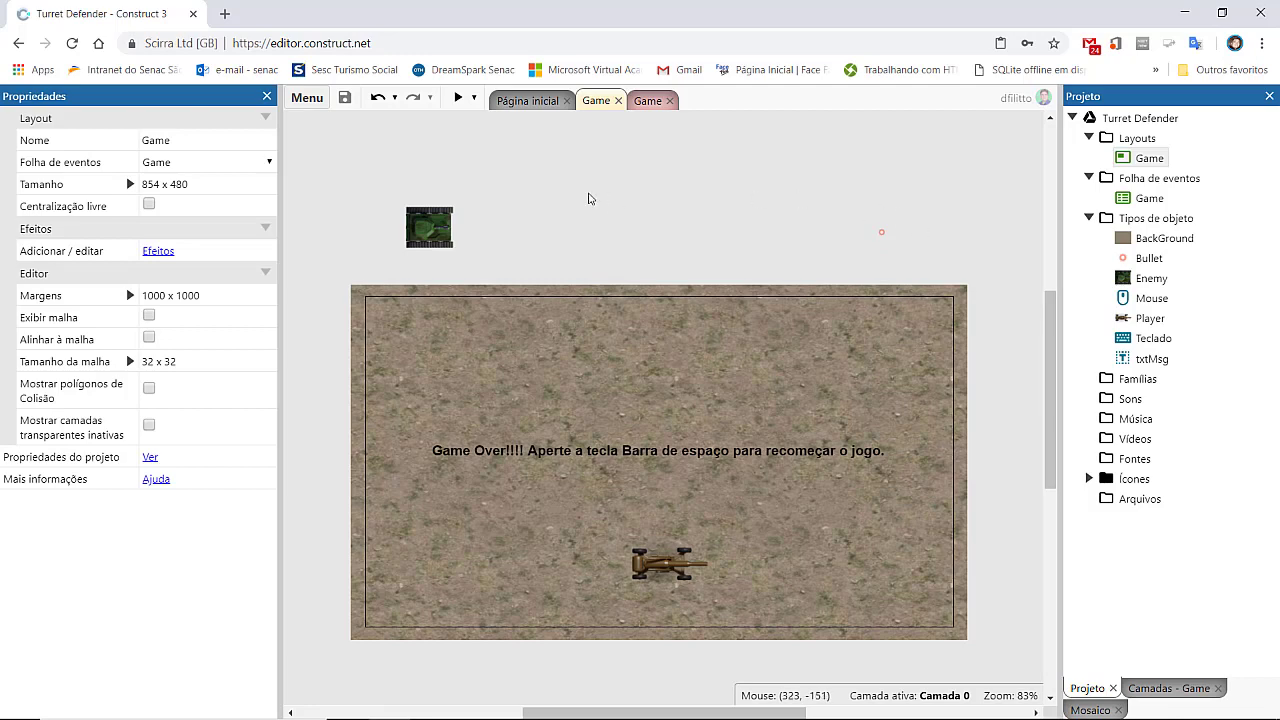
- Create a new object in the layout and choose Sprite as its type
{"action": "double_click", "coordinate": [588, 193]}
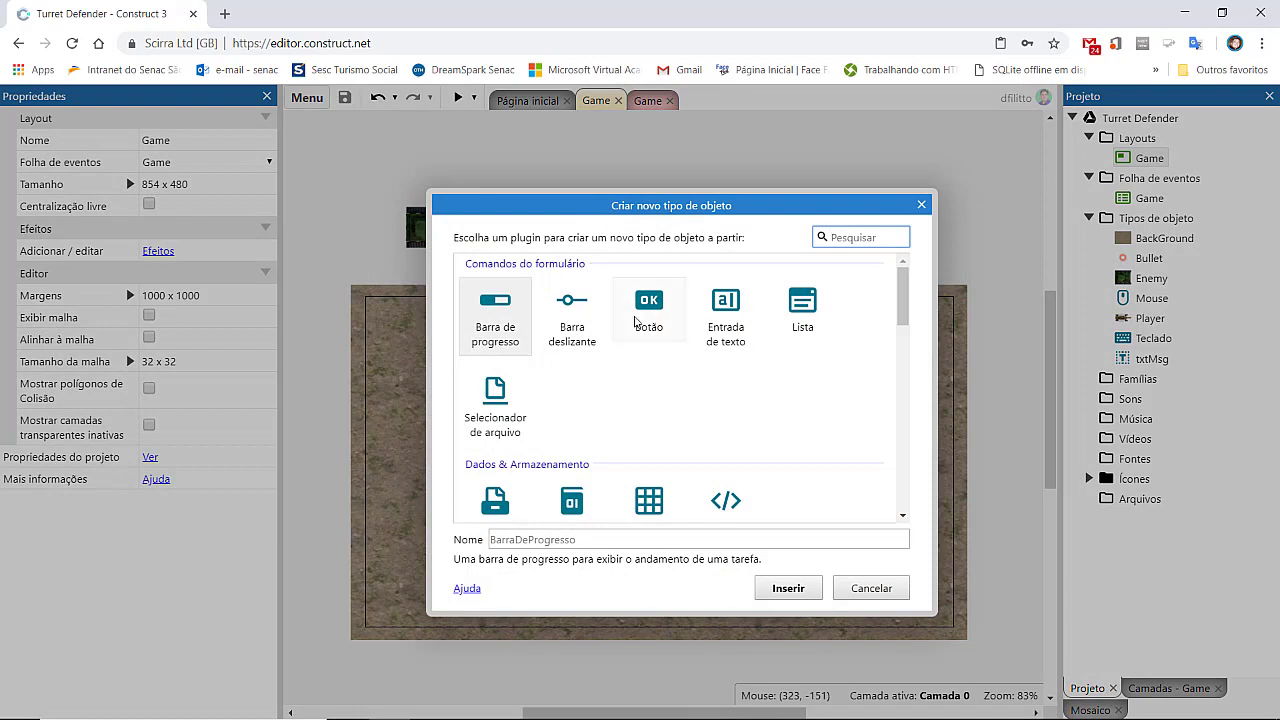
{"action": "scroll", "coordinate": [634, 321], "scroll_direction": "down", "scroll_amount": 3}
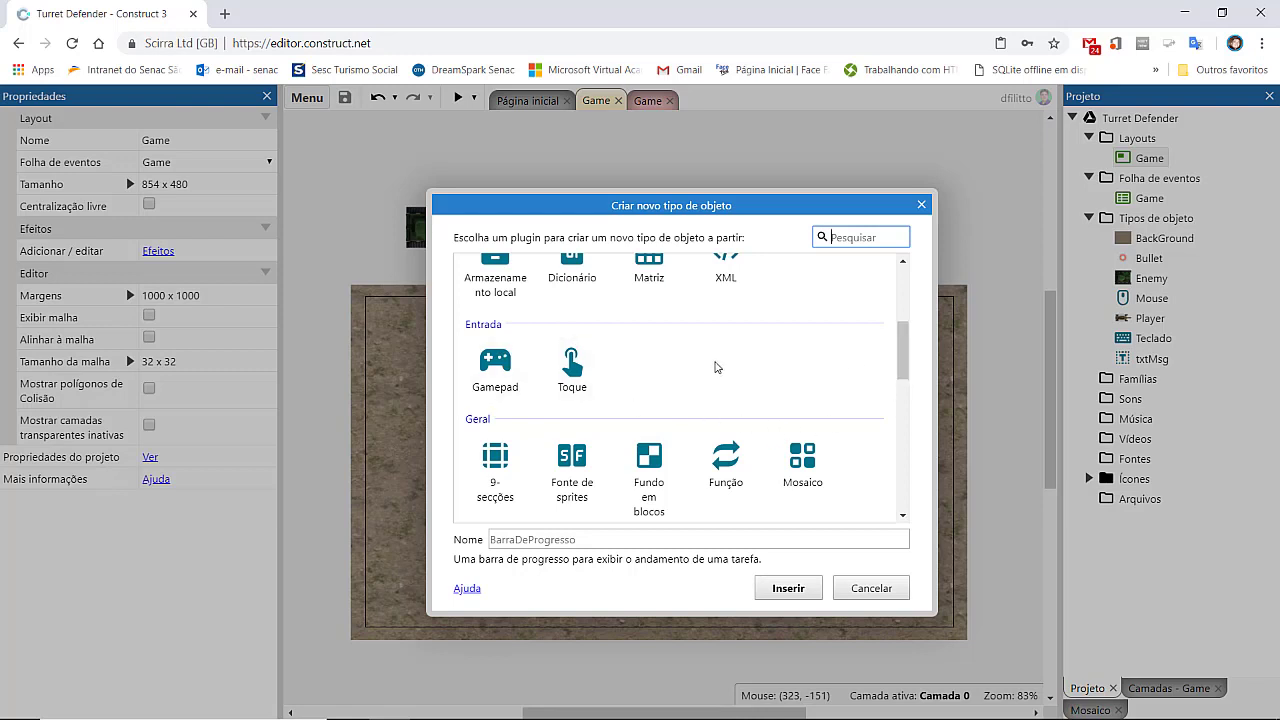
{"action": "scroll", "coordinate": [701, 370], "scroll_direction": "up", "scroll_amount": 3}
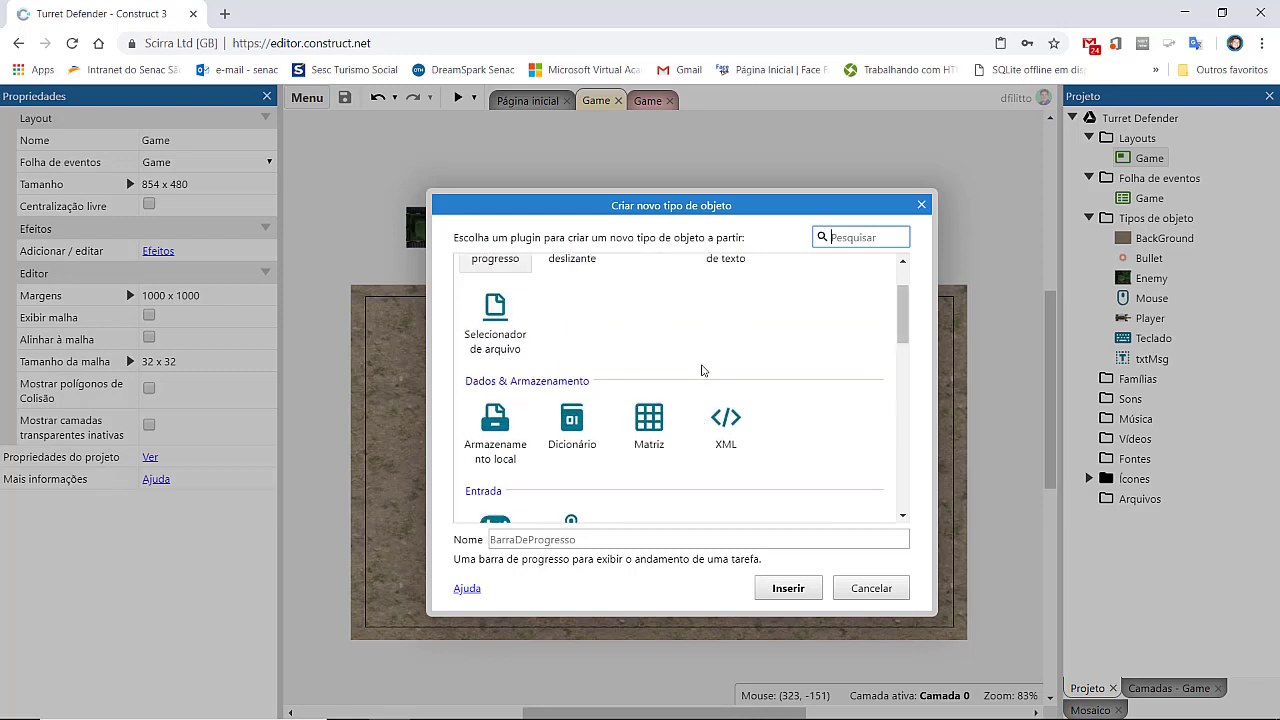
{"action": "scroll", "coordinate": [720, 371], "scroll_direction": "up", "scroll_amount": 1}
{"action": "scroll", "coordinate": [760, 374], "scroll_direction": "up", "scroll_amount": 1}
{"action": "scroll", "coordinate": [810, 377], "scroll_direction": "down", "scroll_amount": 5}
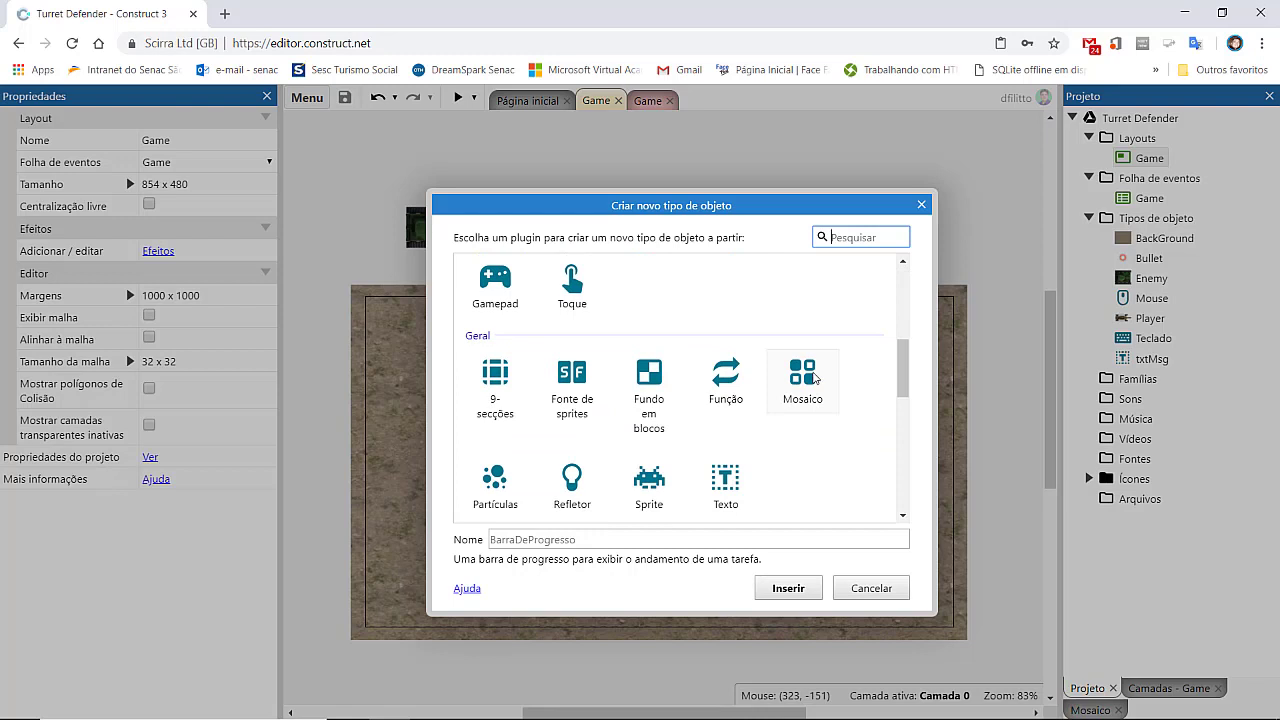
{"action": "scroll", "coordinate": [790, 380], "scroll_direction": "down", "scroll_amount": 1}
{"action": "left_click", "coordinate": [650, 398]}
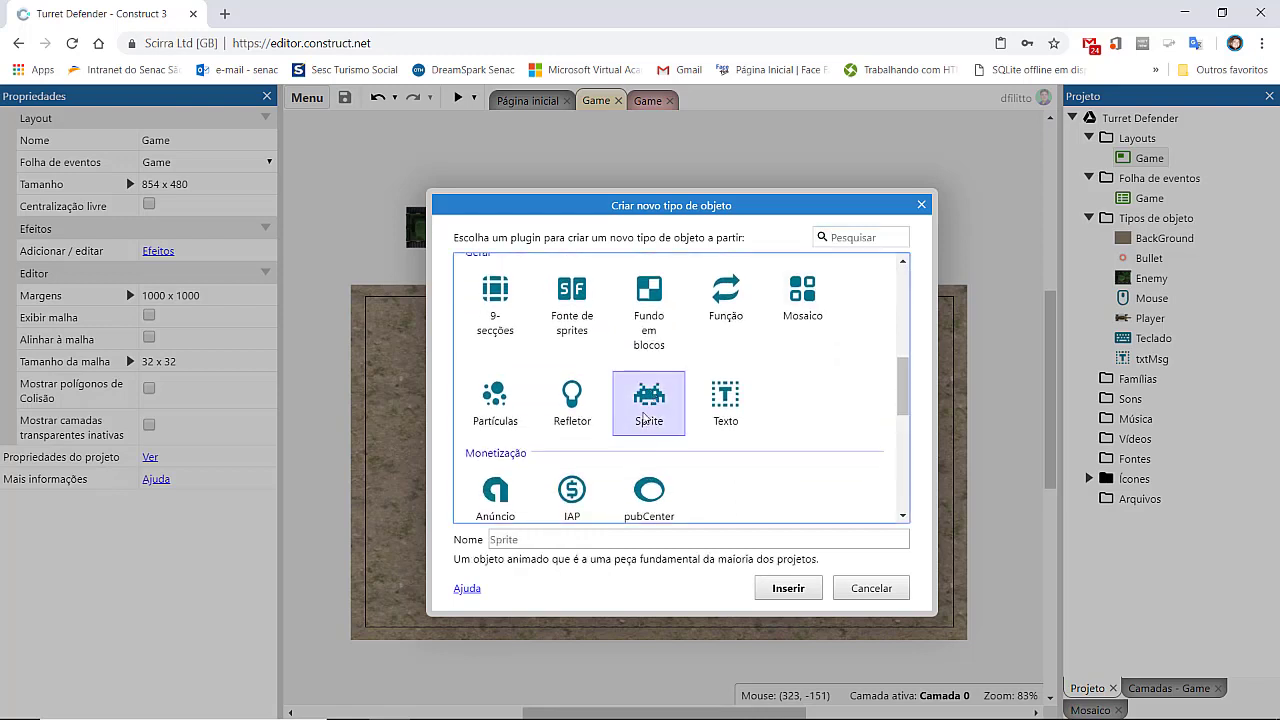
- Enter Efect as the new sprite object's name
{"action": "left_click", "coordinate": [539, 538]}
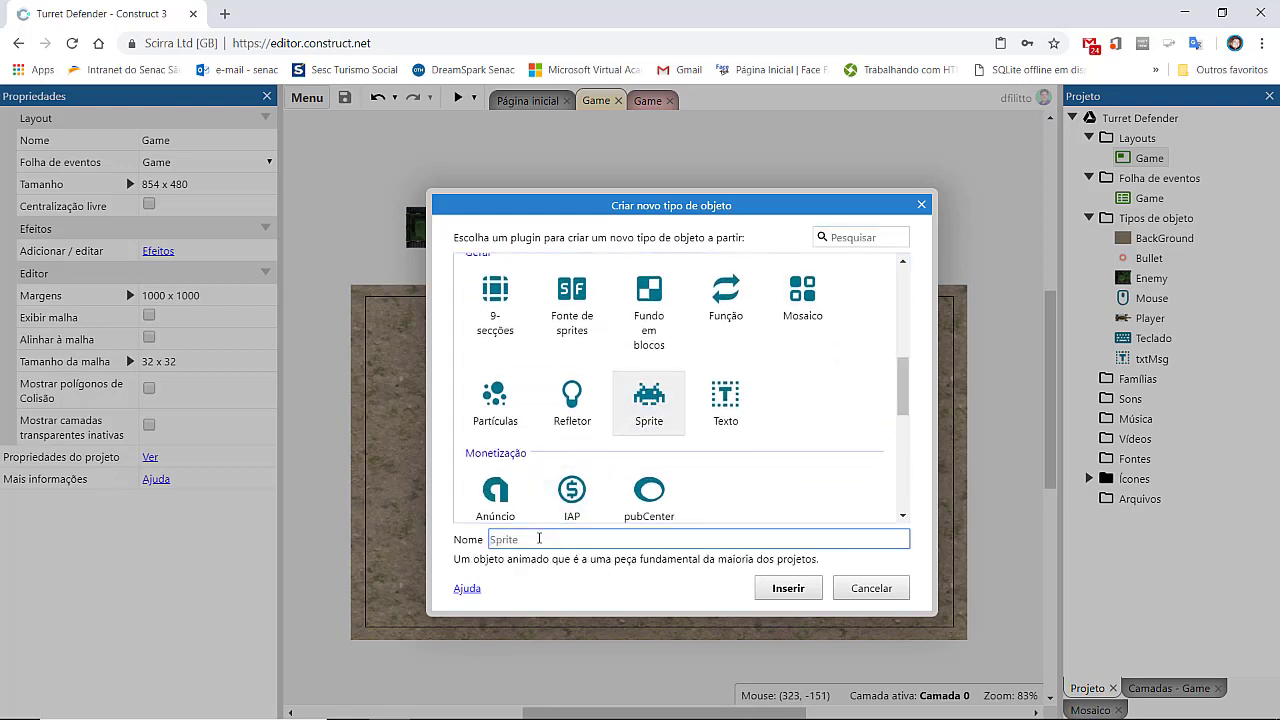
{"action": "type", "text": "E"}
{"action": "key", "text": "BackSpace"}
{"action": "type", "text": "Efect"}
- Place the Efect sprite in the layout and import its animation frames from files
{"action": "left_click", "coordinate": [779, 588]}
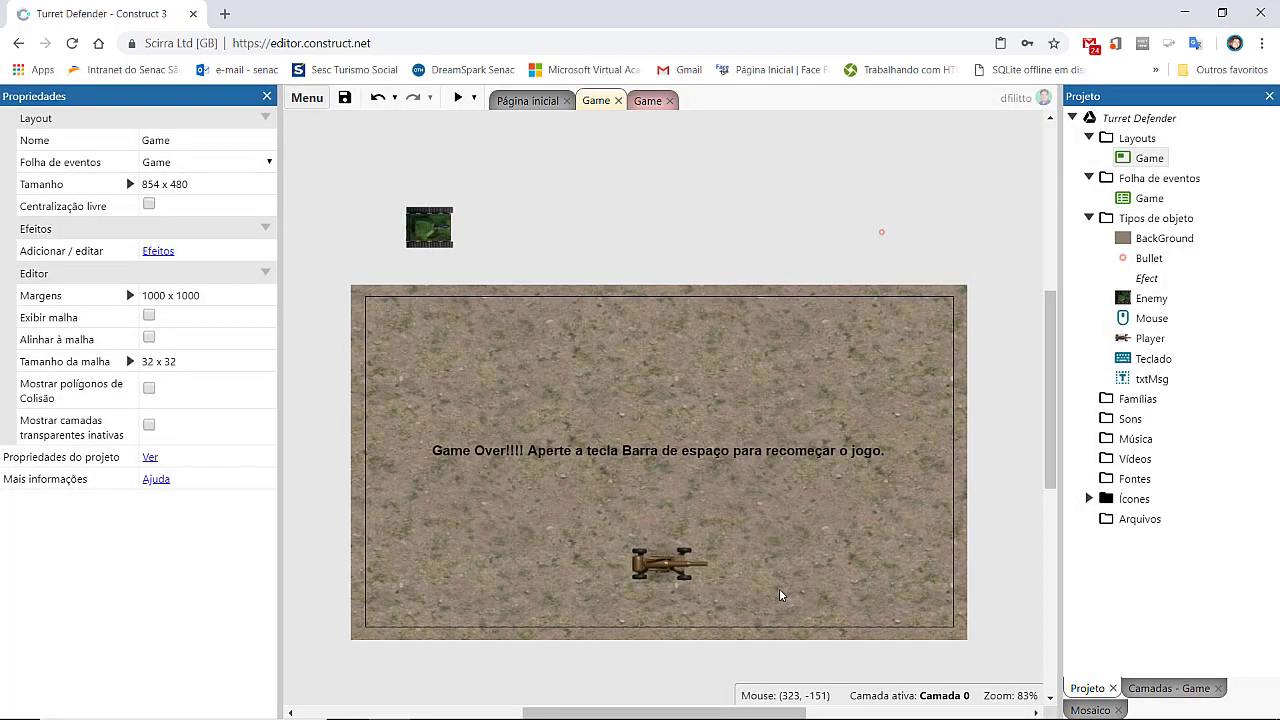
{"action": "left_click", "coordinate": [658, 233]}
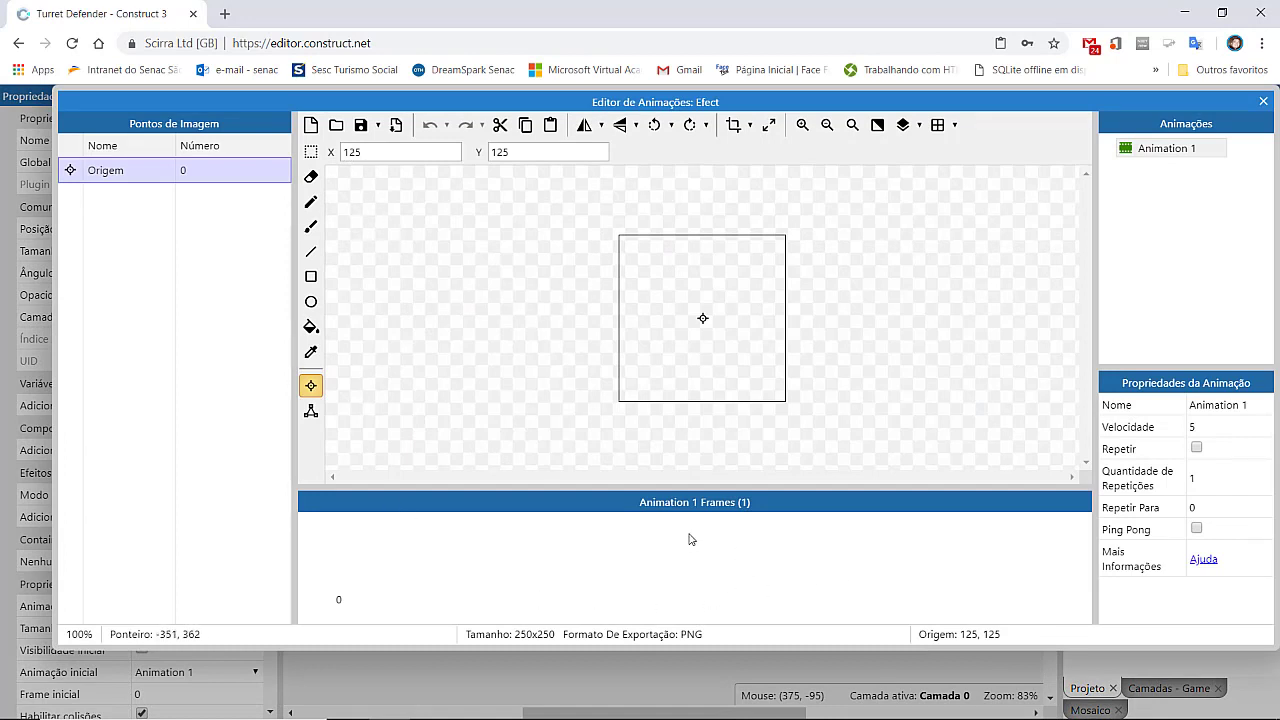
{"action": "right_click", "coordinate": [481, 570]}
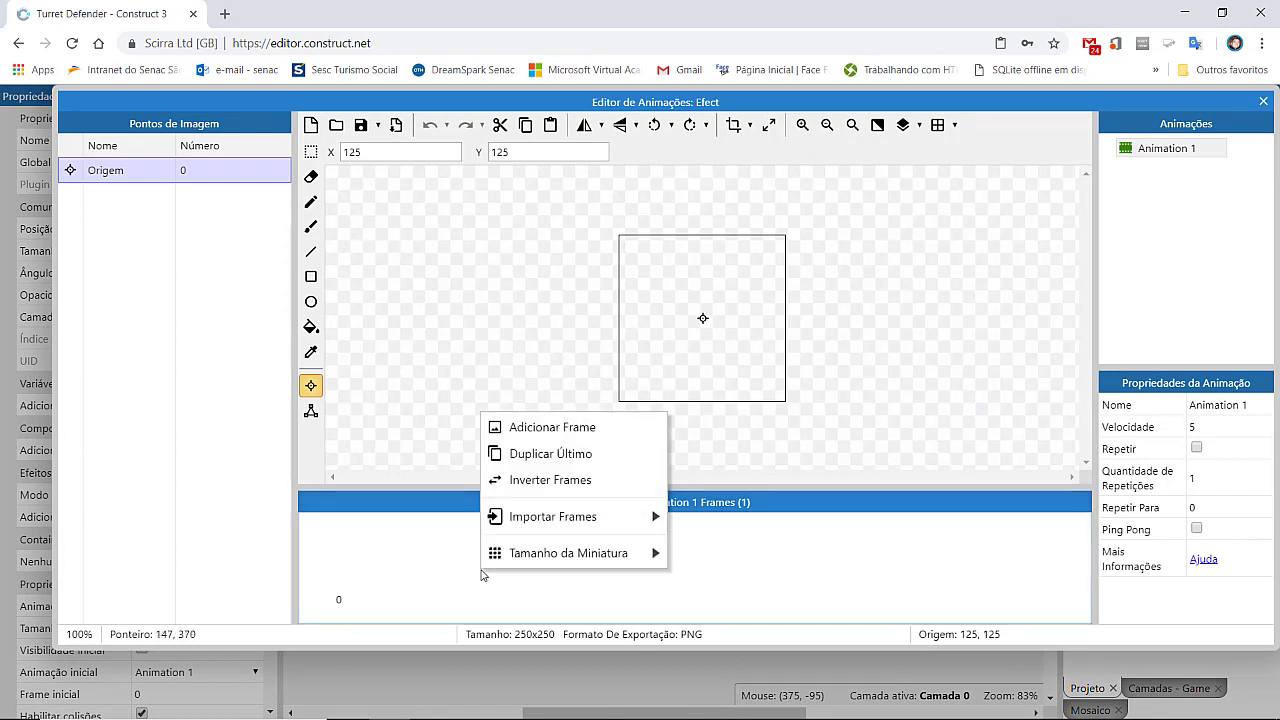
{"action": "mouse_move", "coordinate": [522, 531]}
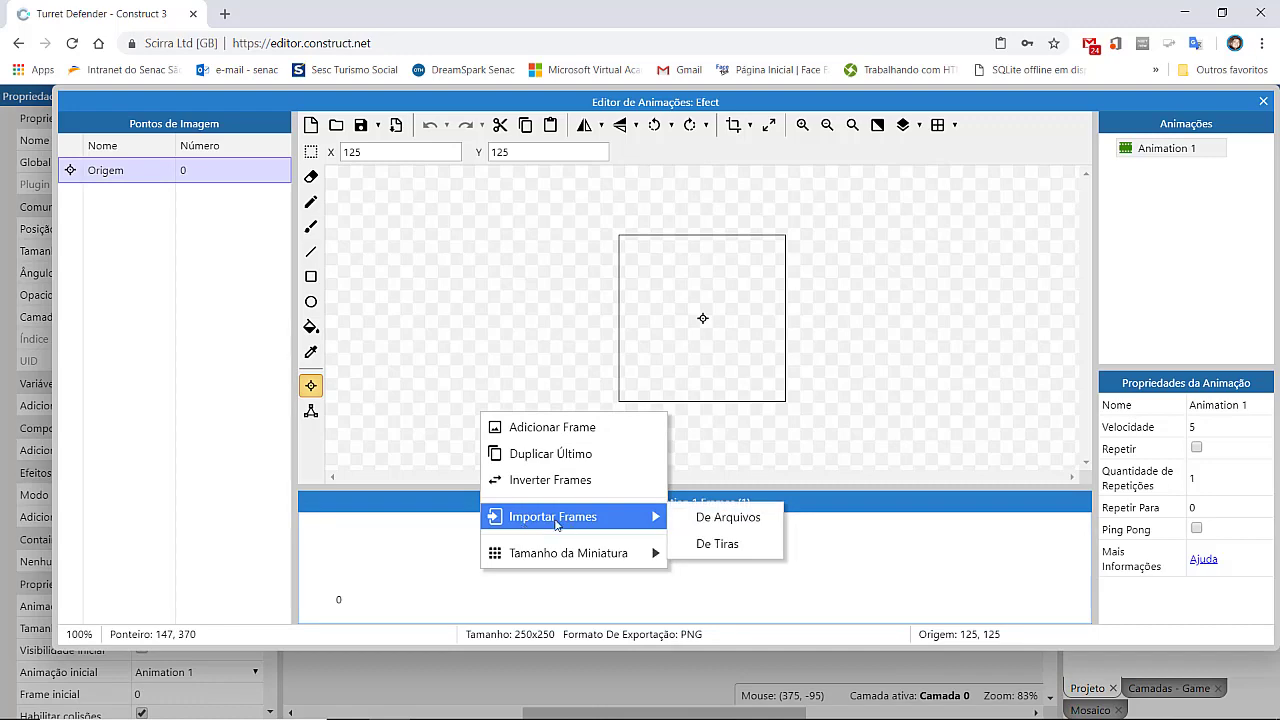
{"action": "left_click", "coordinate": [716, 518]}
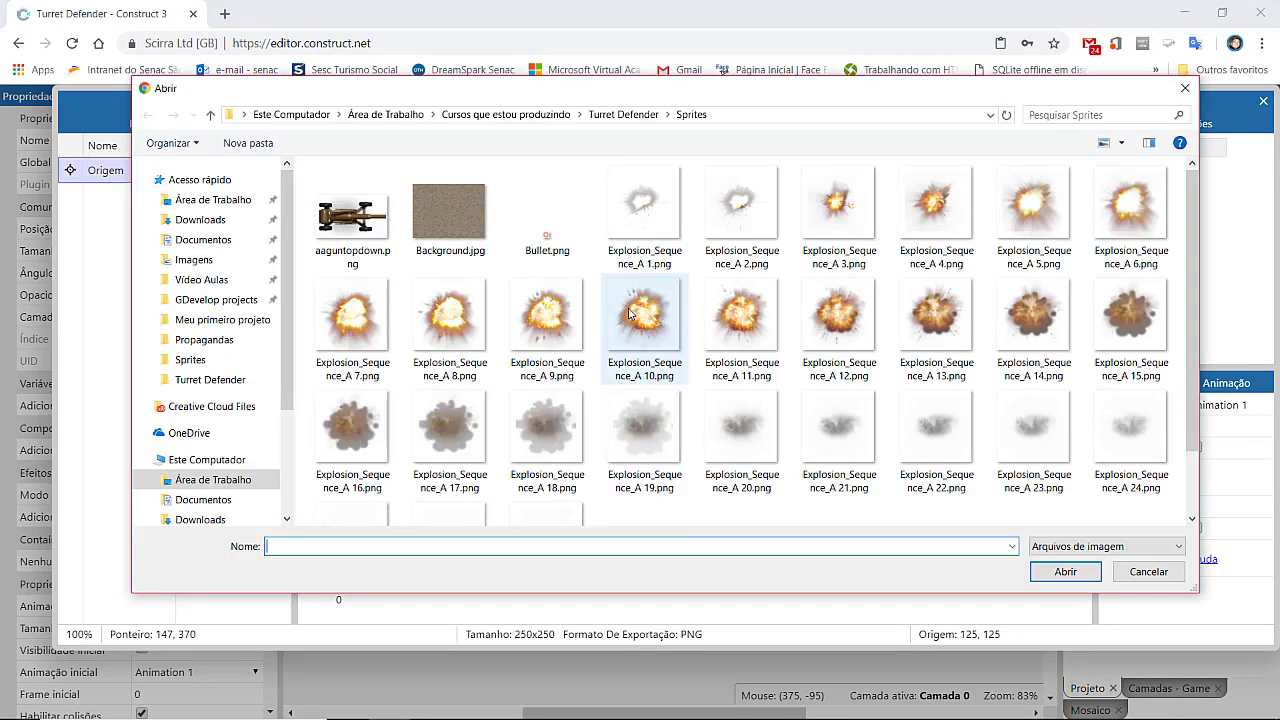
- Select Explosion_Sequence_A images 1 through 27 and import them as frames
{"action": "left_click", "coordinate": [630, 232]}
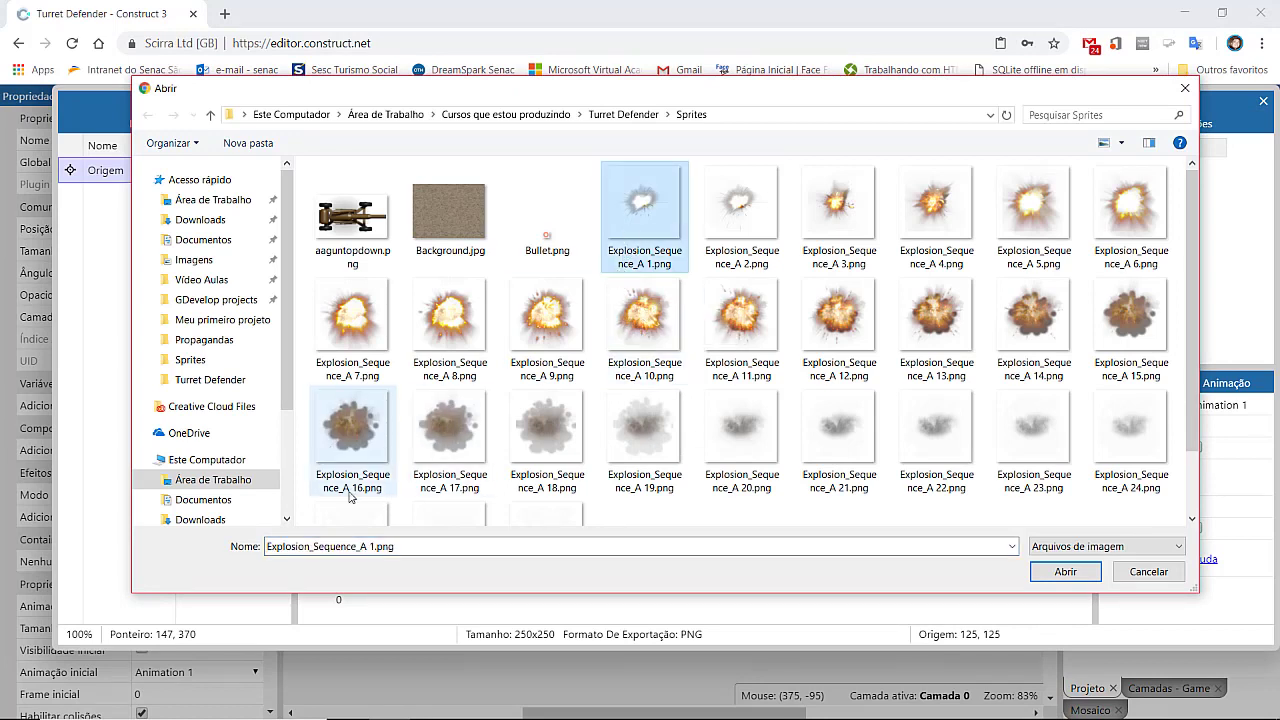
{"action": "left_click", "coordinate": [310, 547]}
{"action": "left_click", "coordinate": [310, 547]}
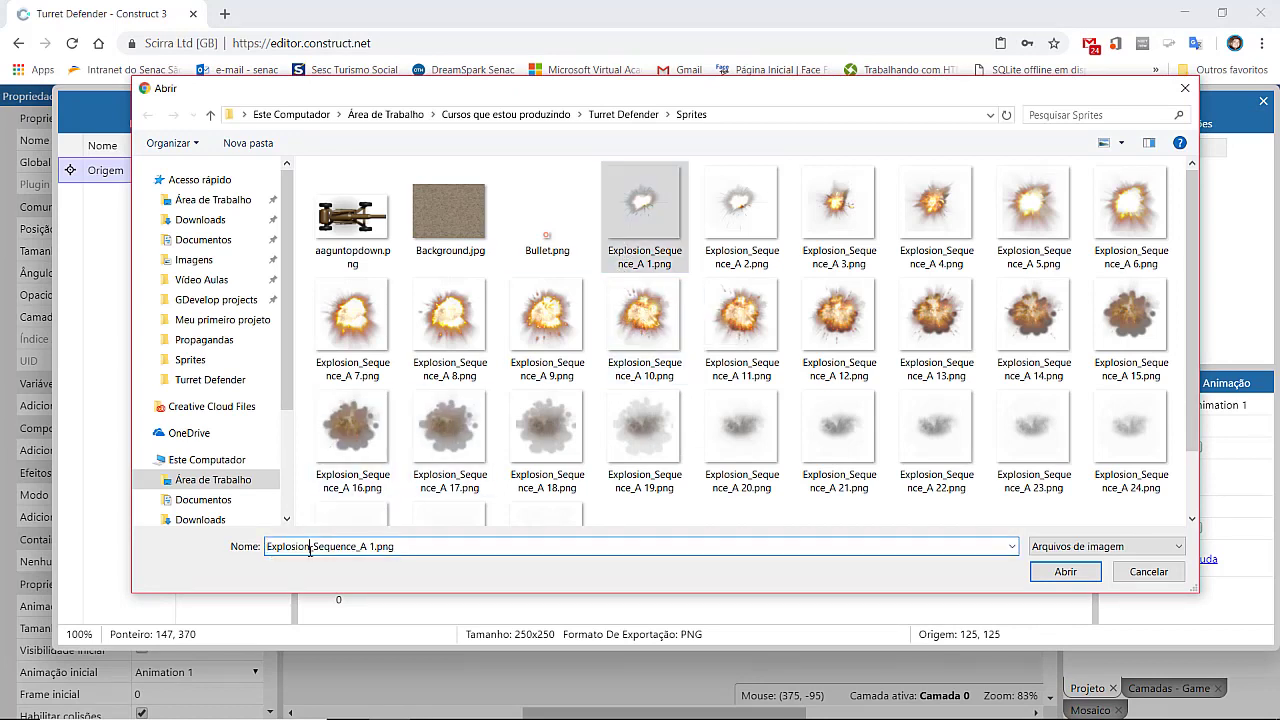
{"action": "double_click", "coordinate": [301, 547]}
{"action": "left_click", "coordinate": [652, 208]}
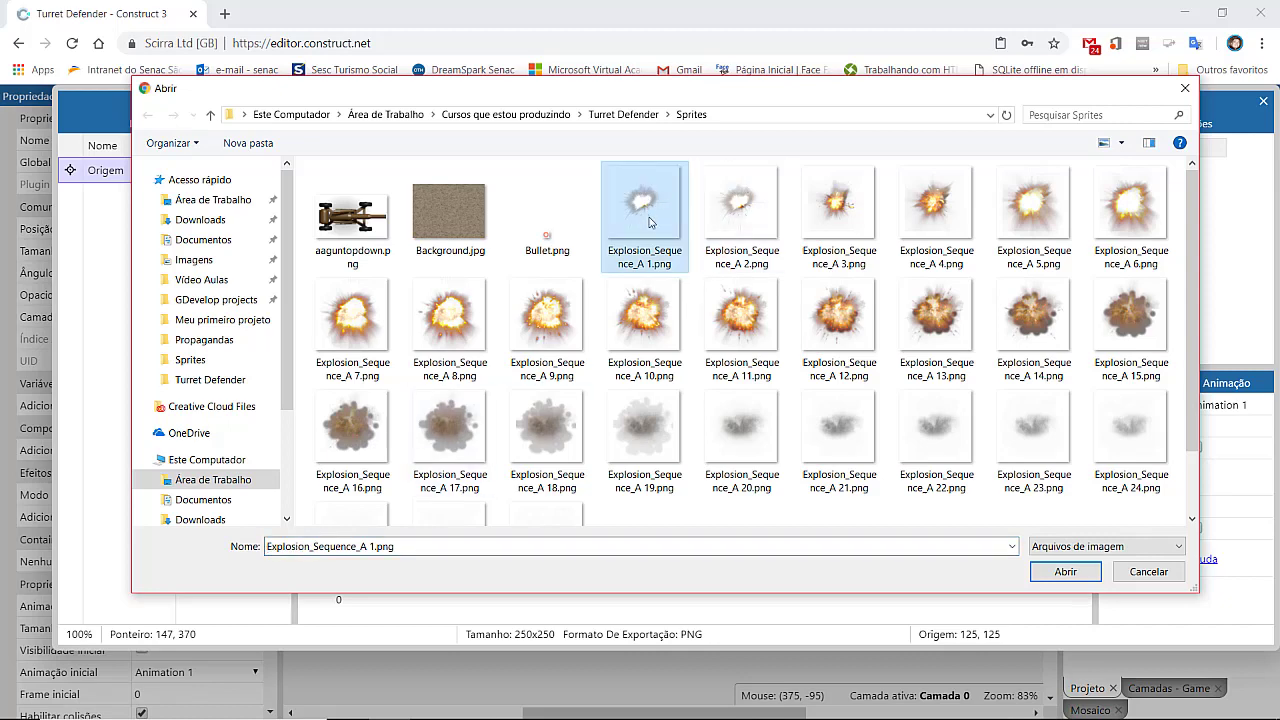
{"action": "scroll", "coordinate": [652, 232], "scroll_direction": "down", "scroll_amount": 1}
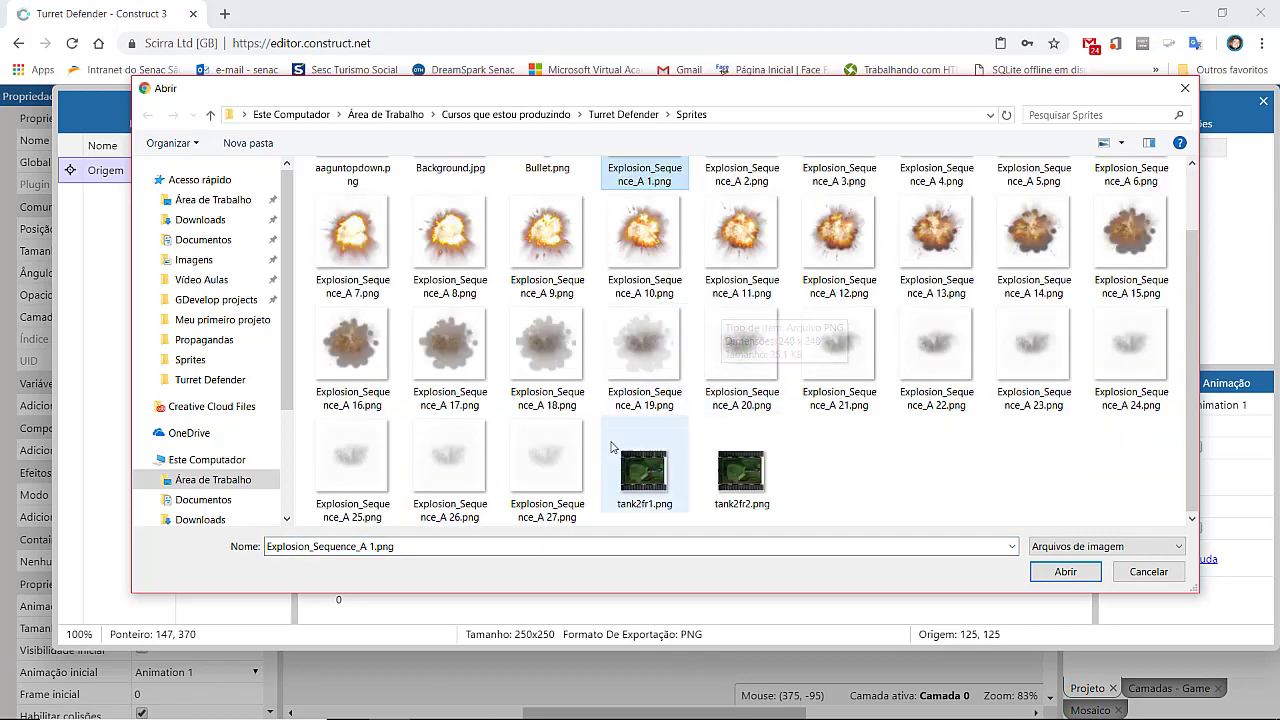
{"action": "left_click", "coordinate": [557, 469], "text": "shift"}
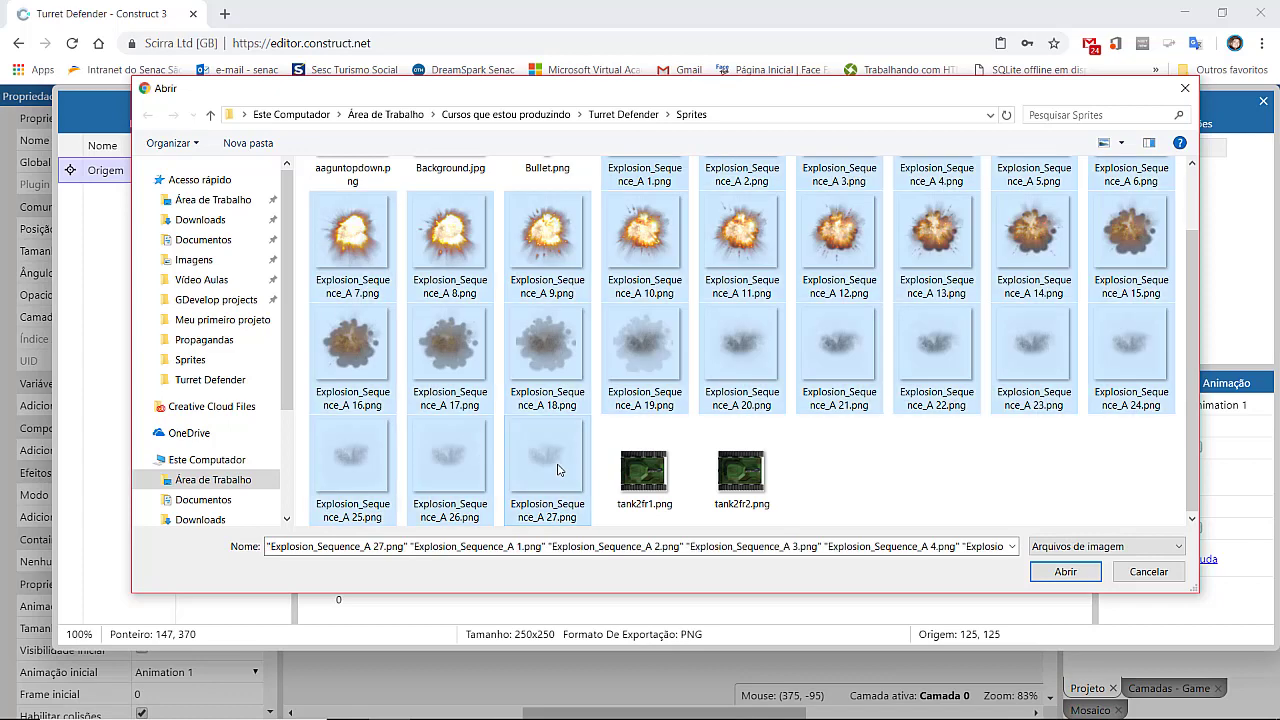
{"action": "left_click", "coordinate": [1062, 572]}
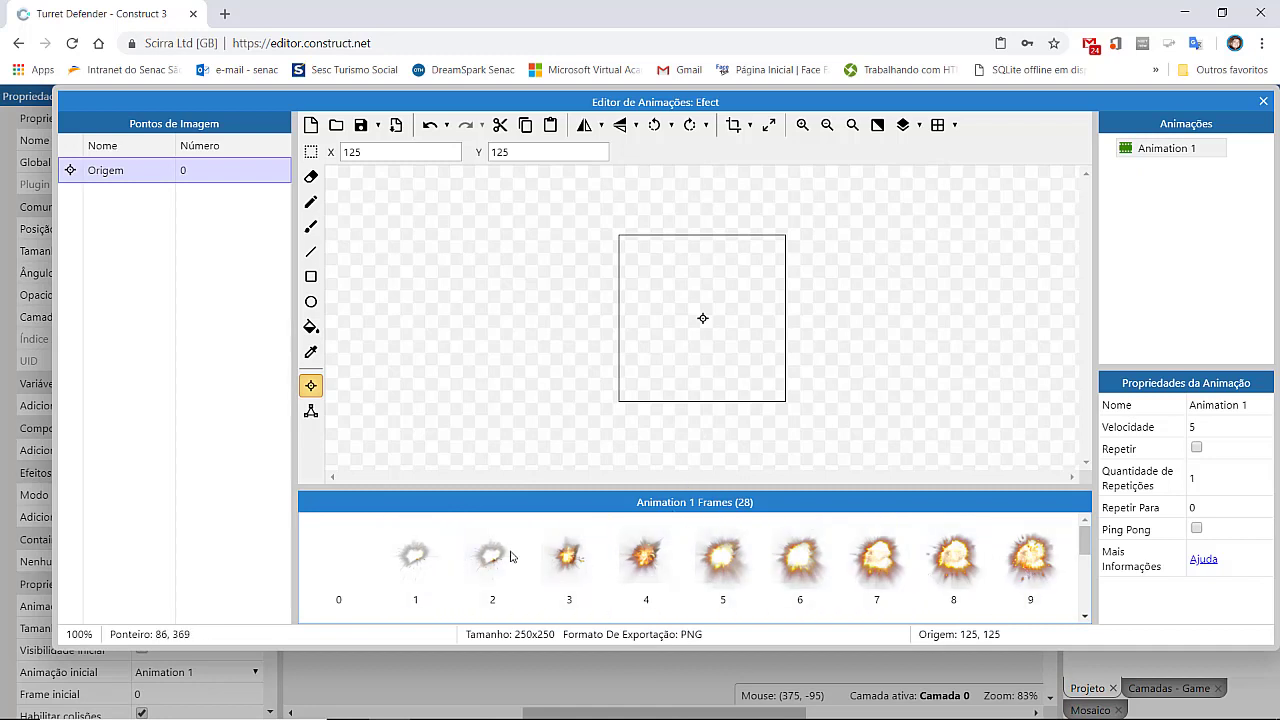
- Delete empty frame 0, close the Animation Editor, move Efect into the play area, and preview
{"action": "left_click", "coordinate": [325, 581]}
{"action": "key", "text": "Delete"}
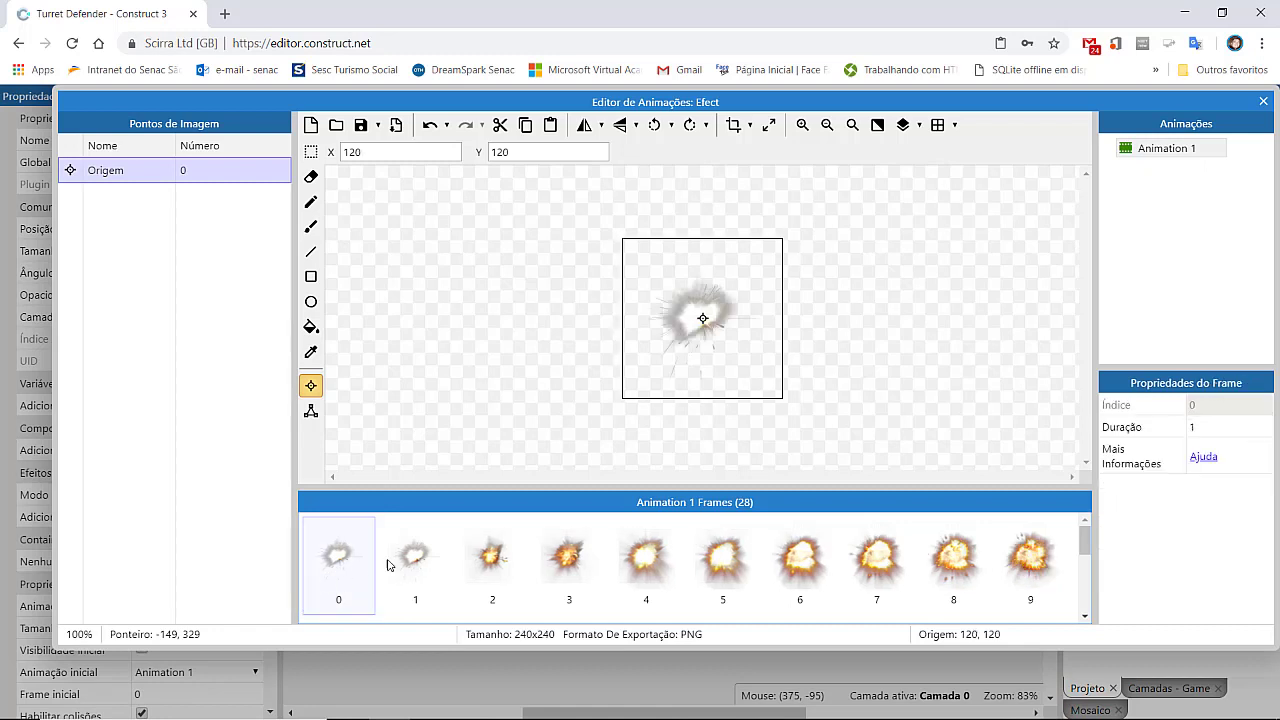
{"action": "left_click", "coordinate": [1163, 150]}
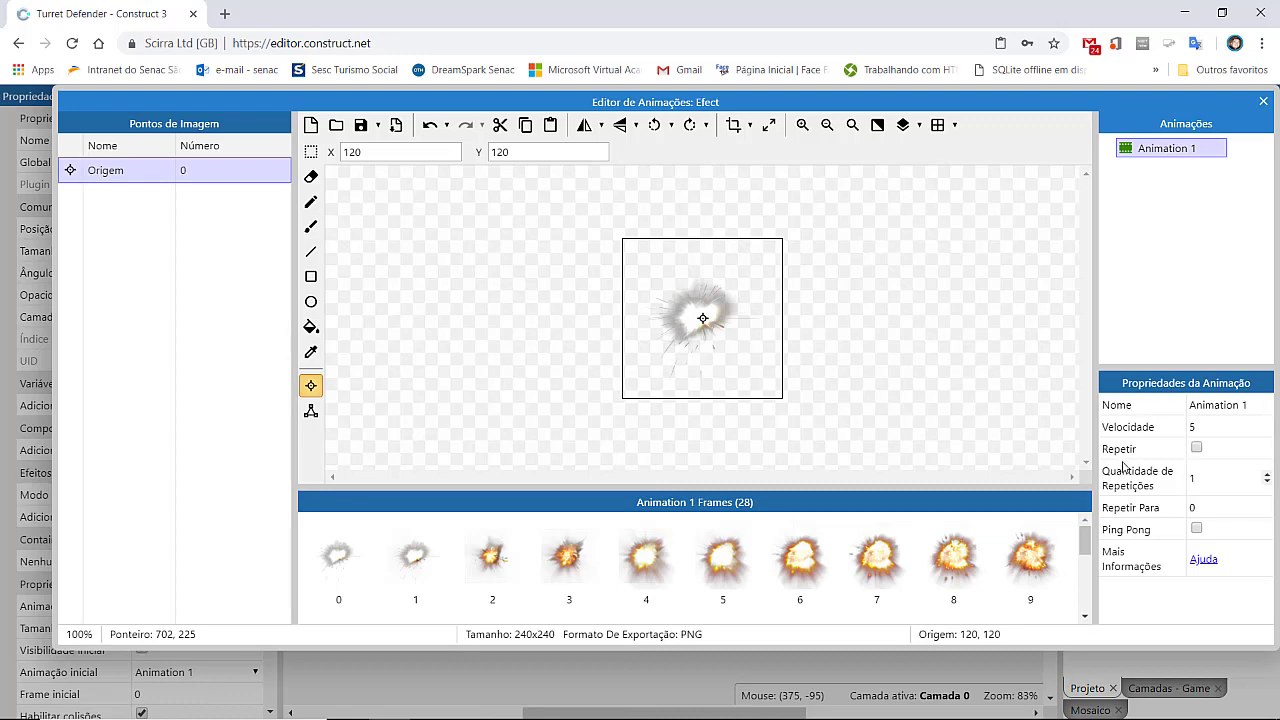
{"action": "left_click", "coordinate": [1263, 101]}
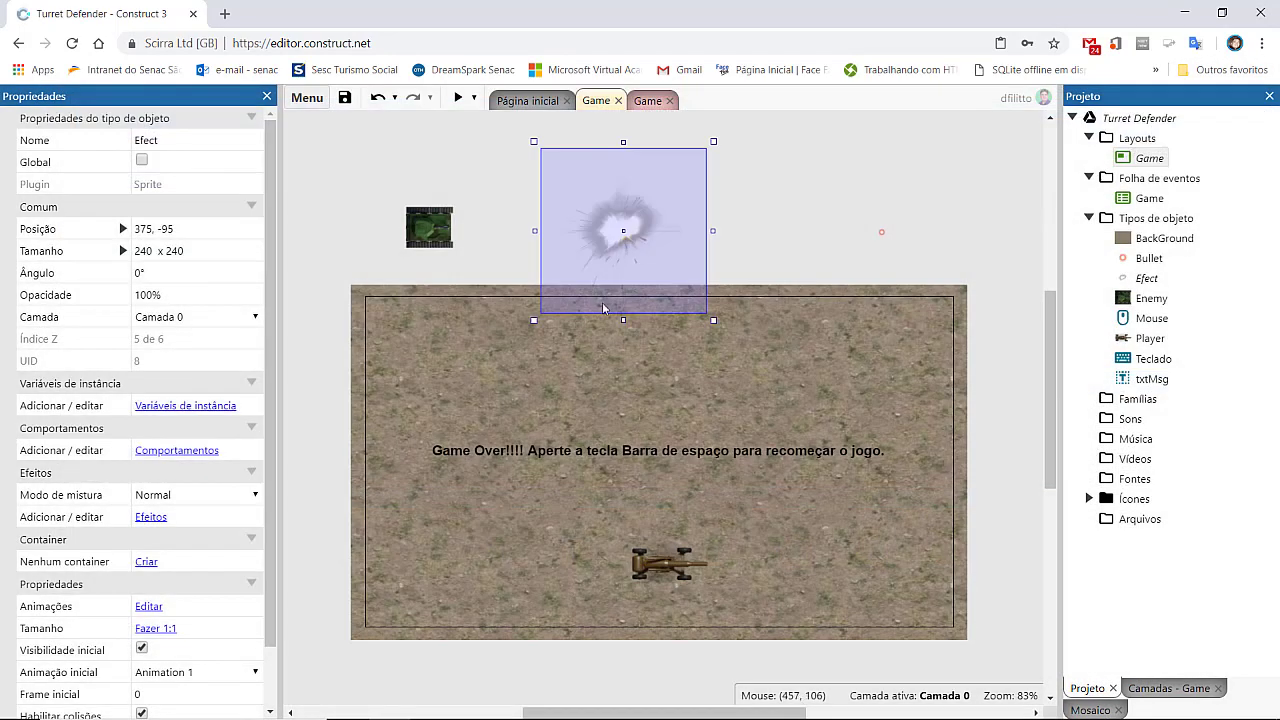
{"action": "left_click_drag", "start_coordinate": [603, 307], "coordinate": [523, 494]}
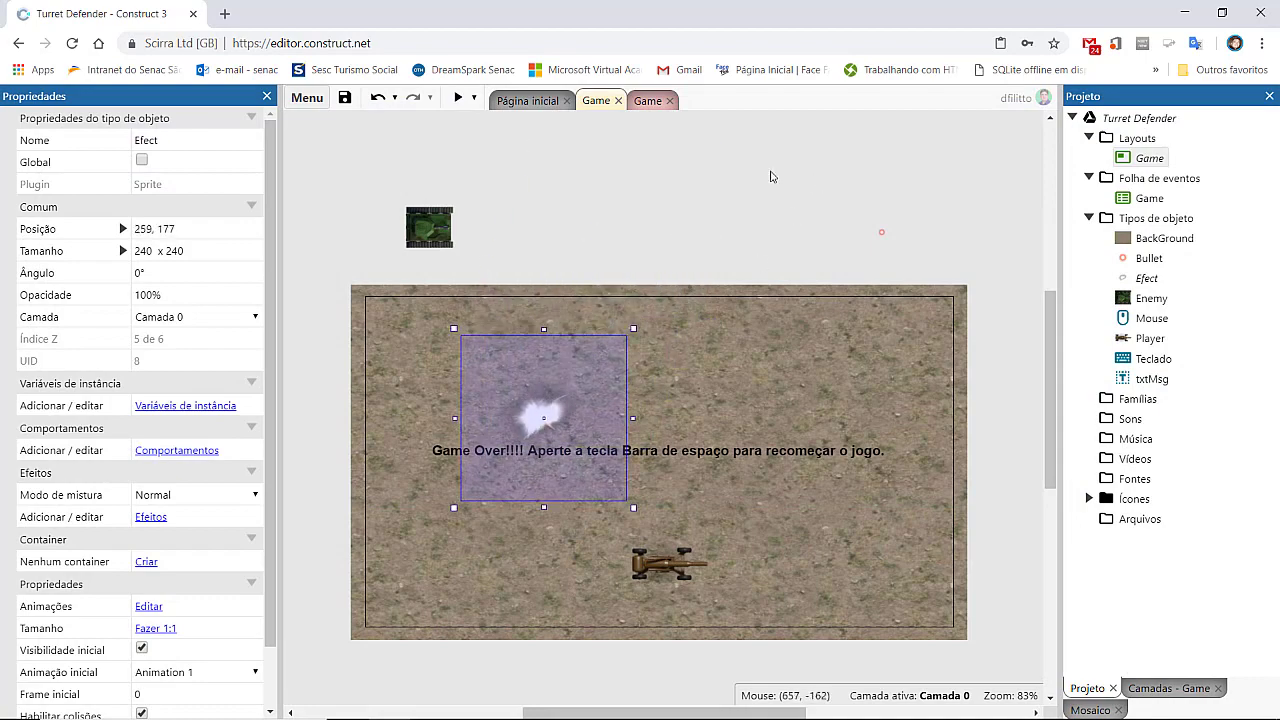
{"action": "left_click", "coordinate": [458, 97]}
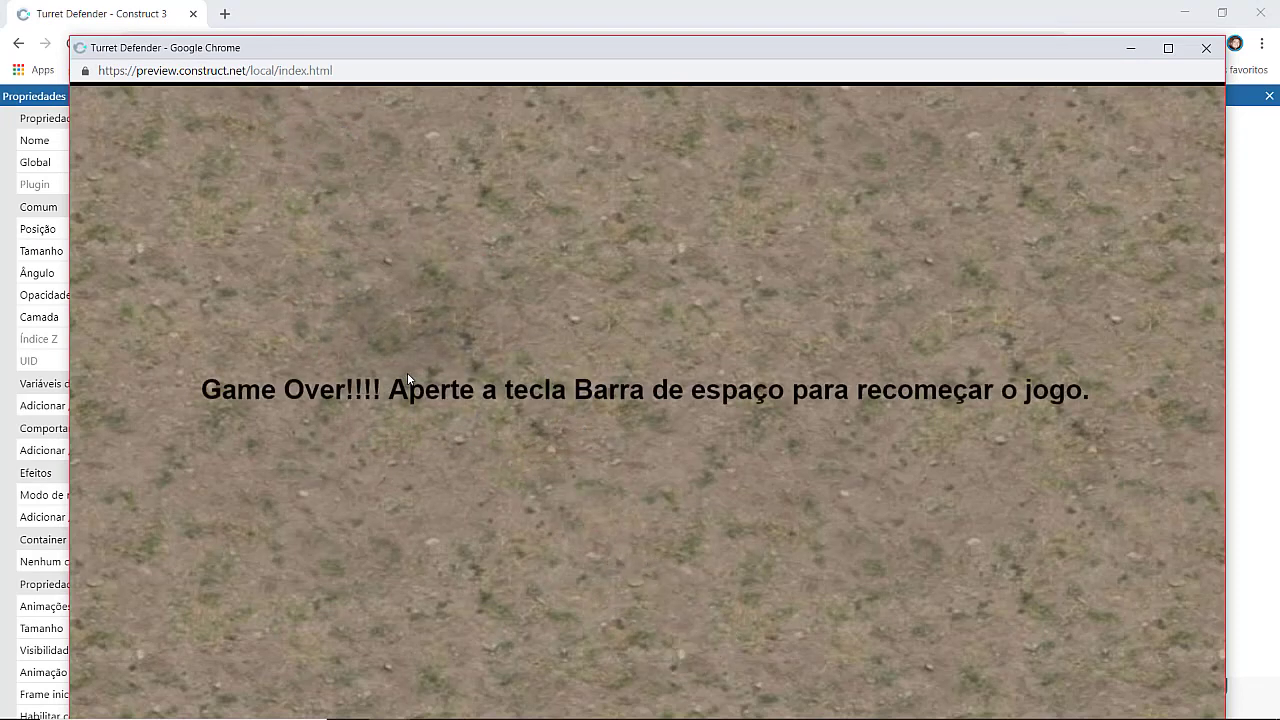
- Close the preview and move the Efect sprite to position 325, 136
{"action": "left_click", "coordinate": [1206, 48]}
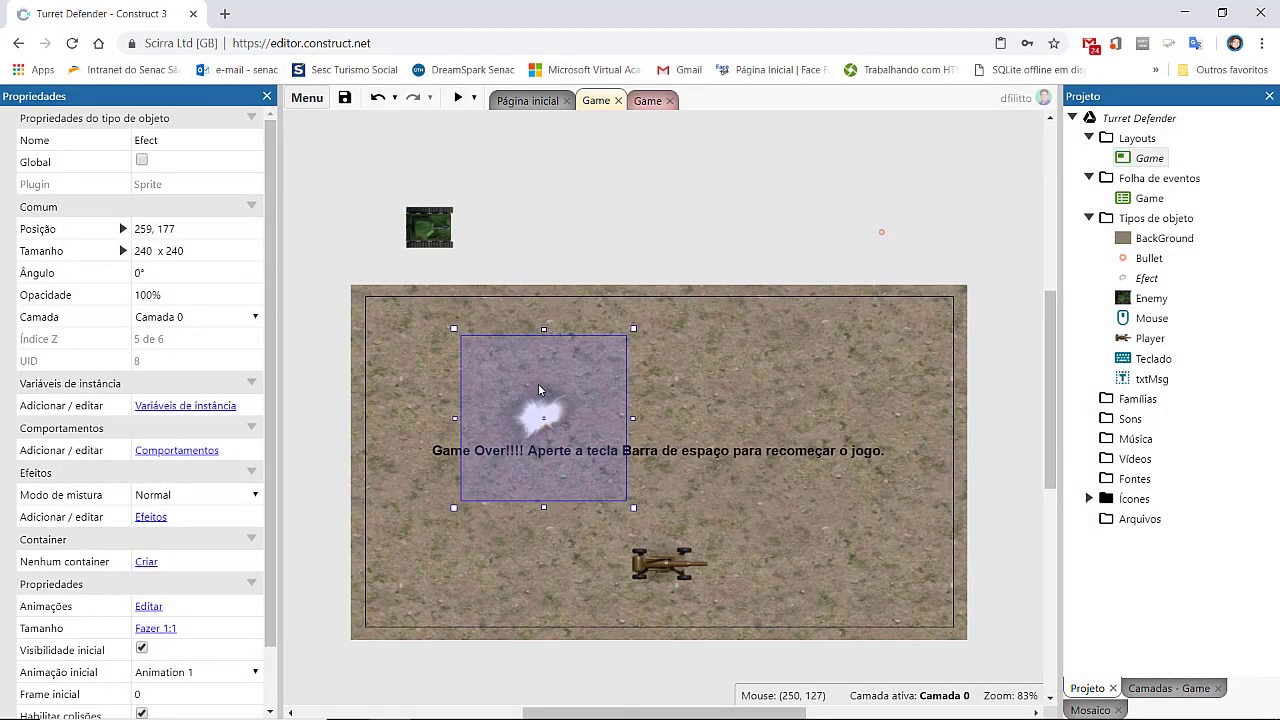
{"action": "left_click_drag", "start_coordinate": [508, 393], "coordinate": [691, 373]}
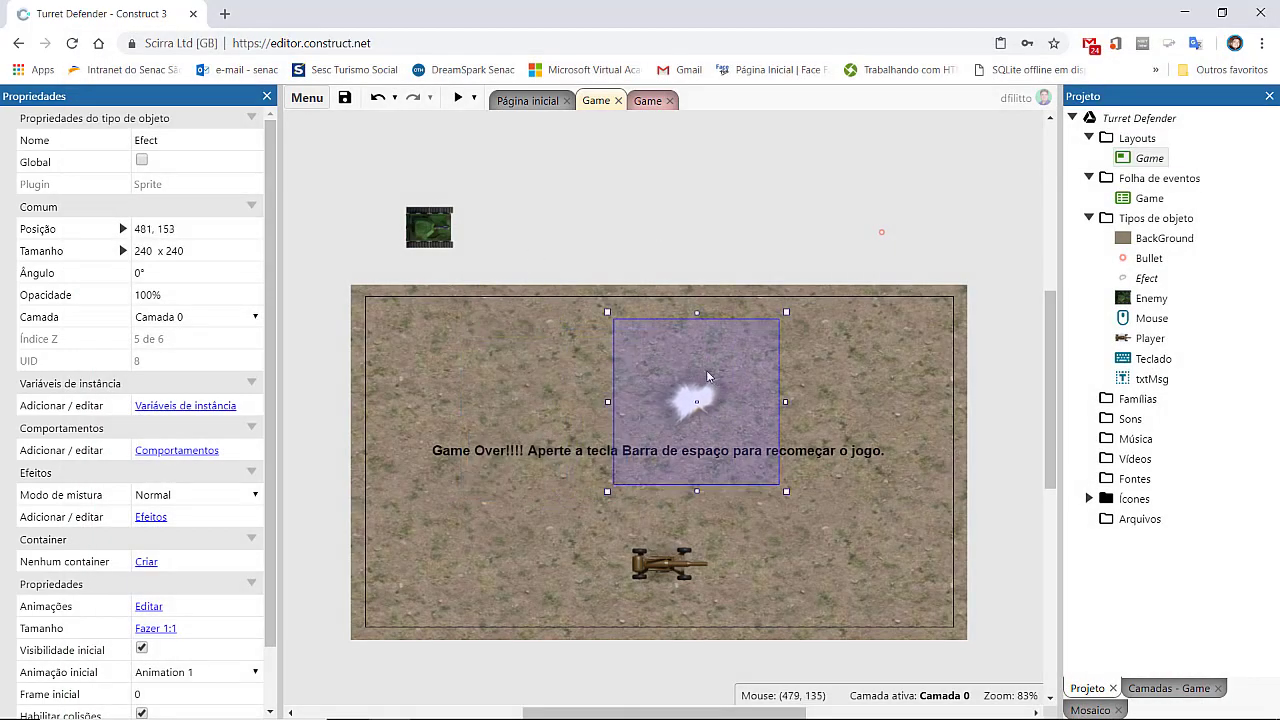
{"action": "left_click_drag", "start_coordinate": [706, 385], "coordinate": [598, 374]}
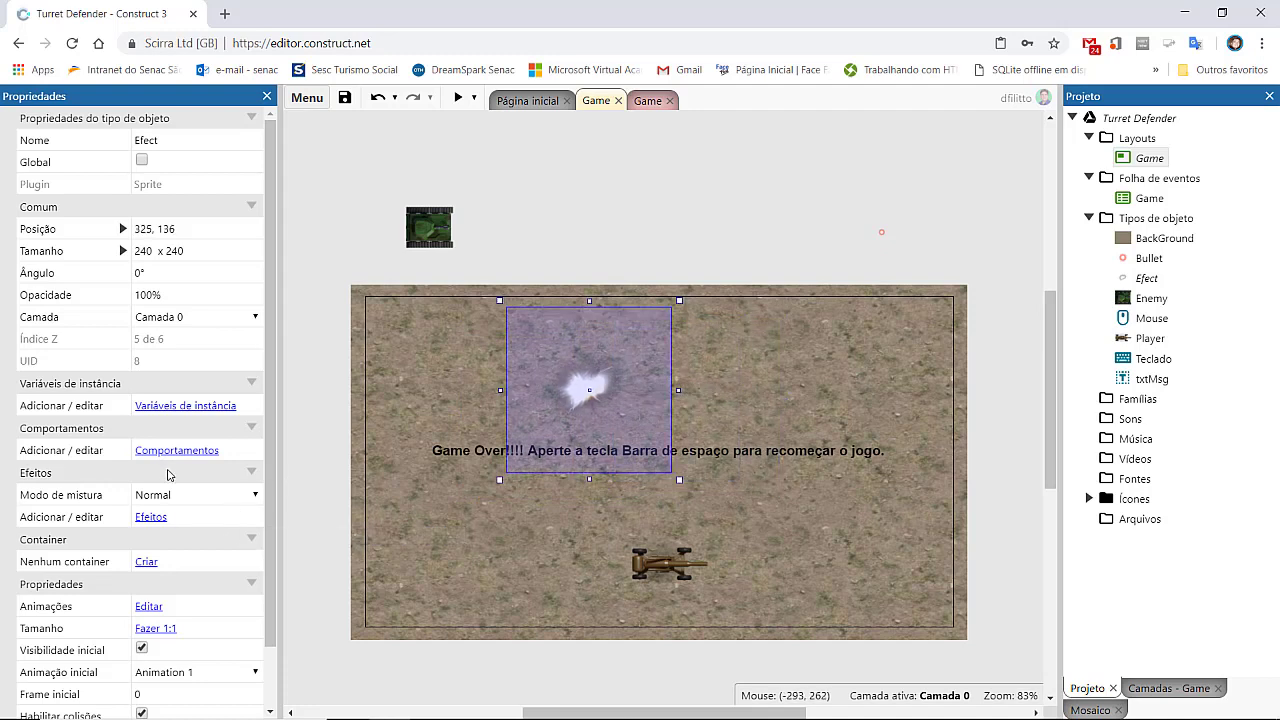
- Rename Efect to Explosion and open its Comportamentos list from the Properties panel
{"action": "left_click", "coordinate": [178, 141]}
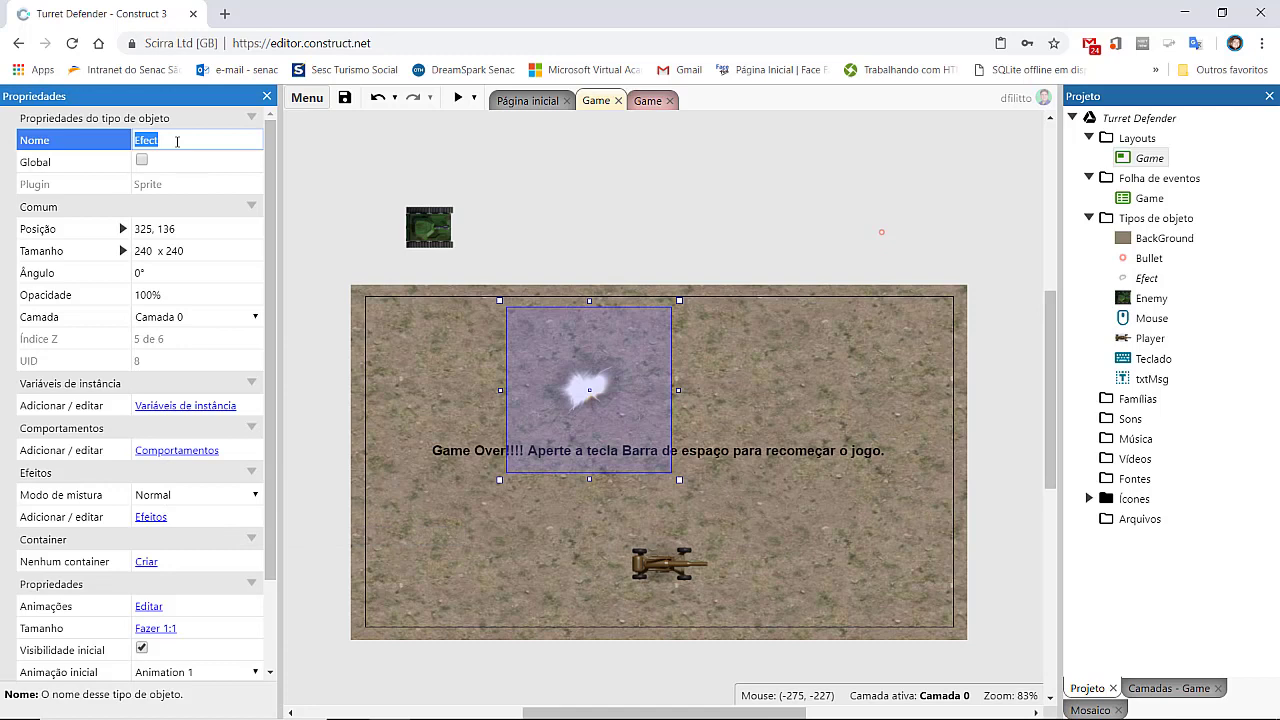
{"action": "type", "text": "Explosion"}
{"action": "key", "text": "Return"}
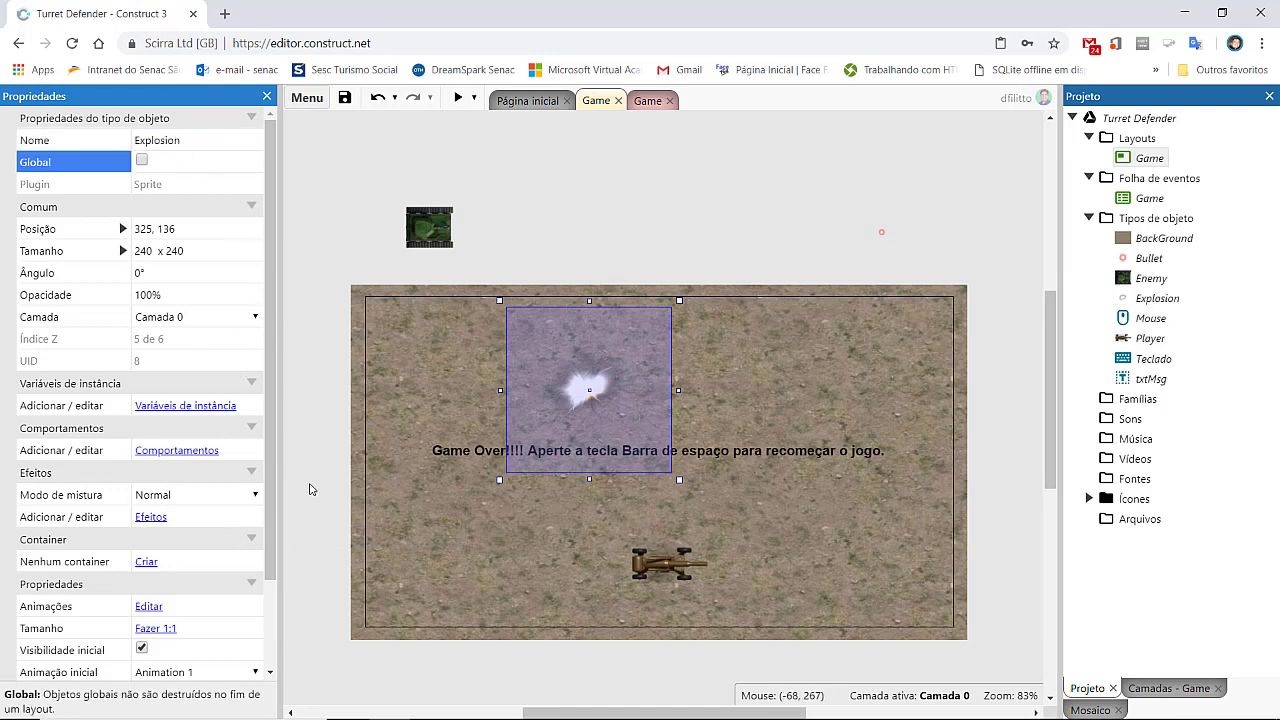
{"action": "scroll", "coordinate": [272, 497], "scroll_direction": "down", "scroll_amount": 2}
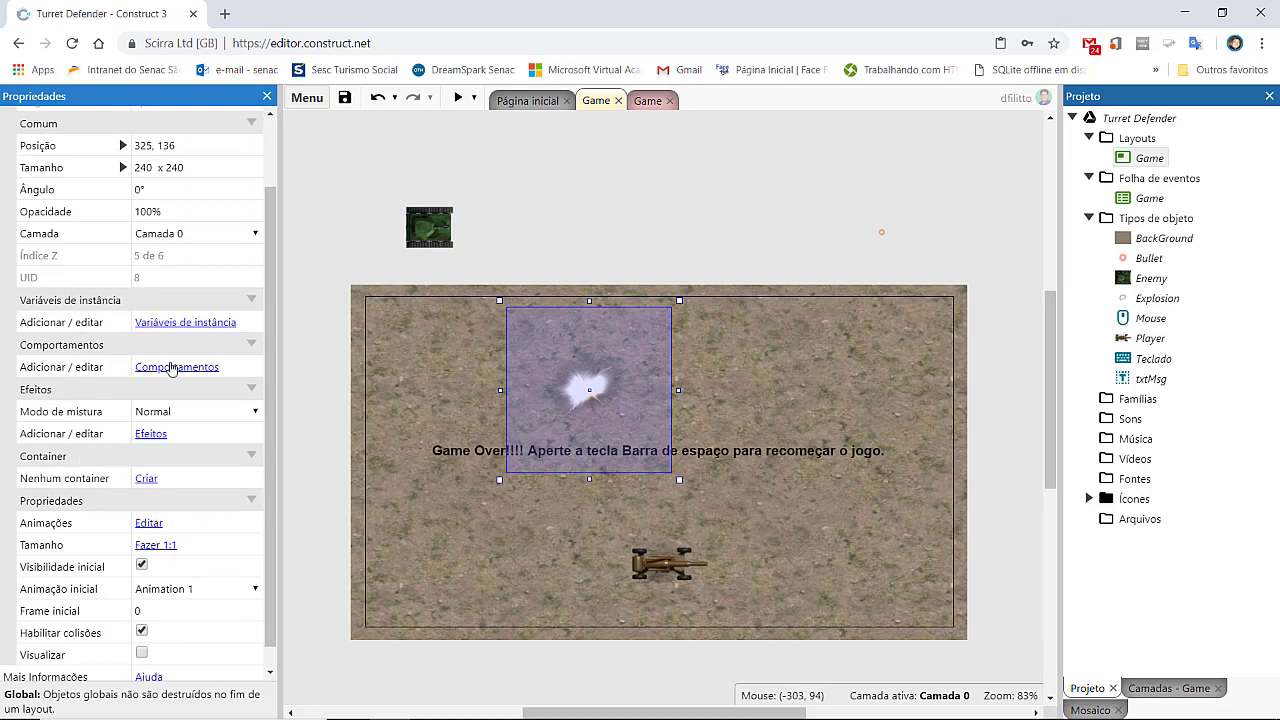
{"action": "left_click", "coordinate": [173, 367]}
- Add the Esmaecer fade behaviour from Geral to Explosion and close the behaviours dialog
{"action": "left_click", "coordinate": [650, 337]}
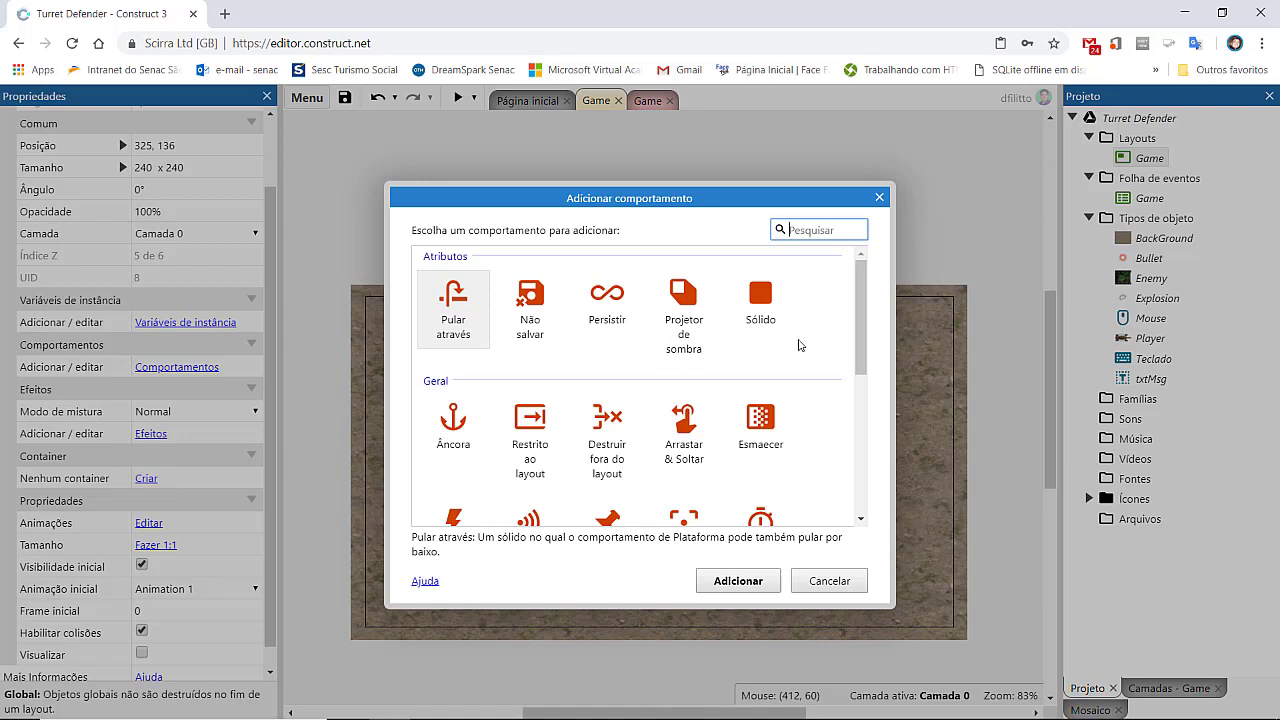
{"action": "left_click_drag", "start_coordinate": [859, 325], "coordinate": [828, 466]}
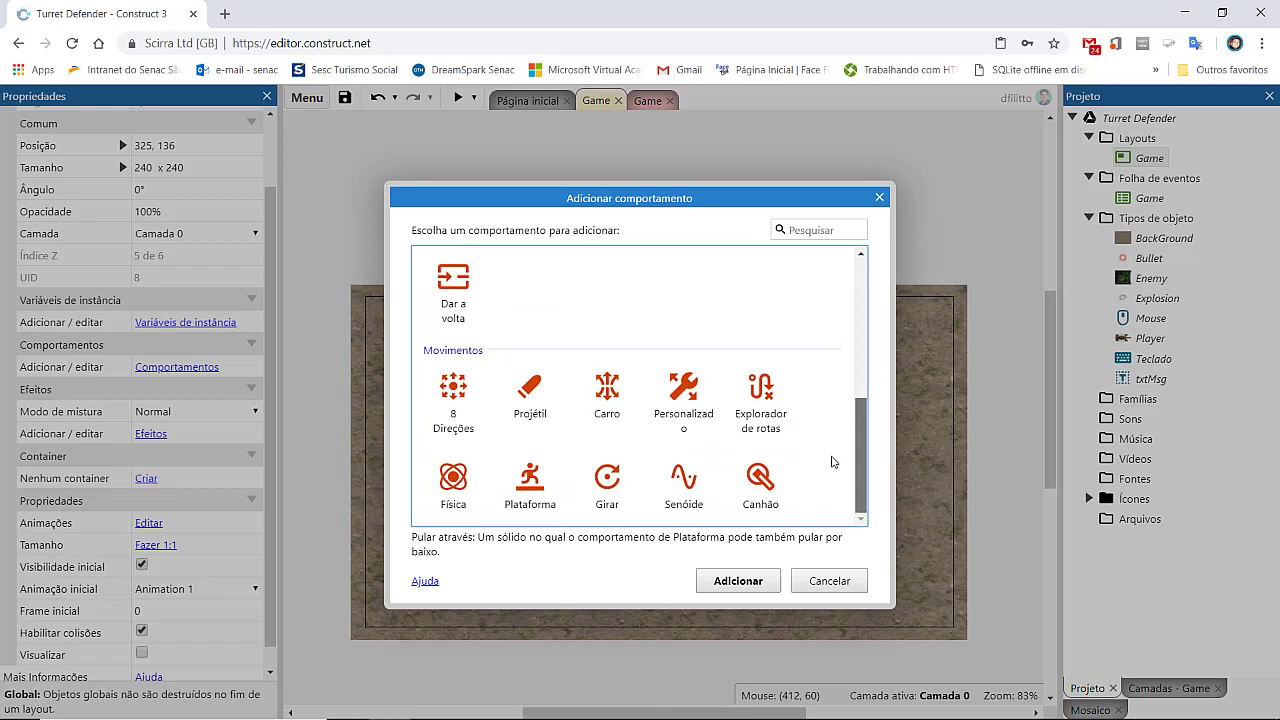
{"action": "left_click_drag", "start_coordinate": [831, 462], "coordinate": [856, 344]}
{"action": "left_click", "coordinate": [760, 365]}
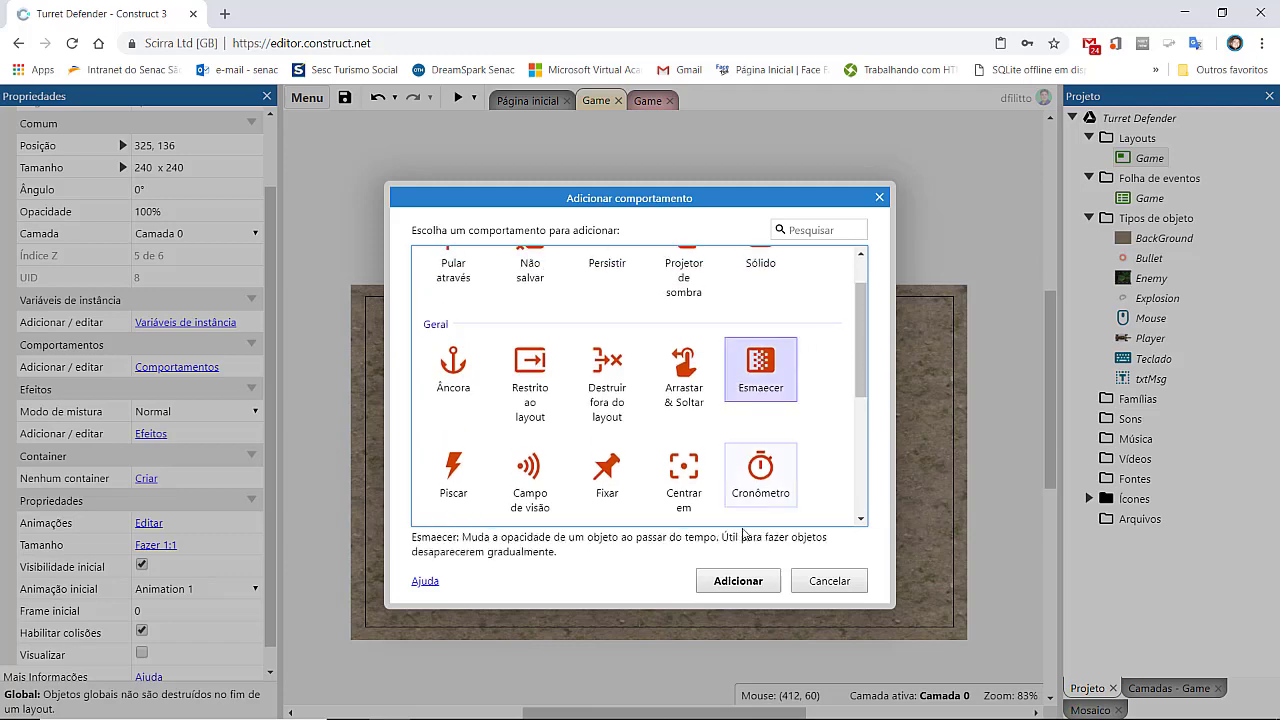
{"action": "left_click", "coordinate": [745, 580]}
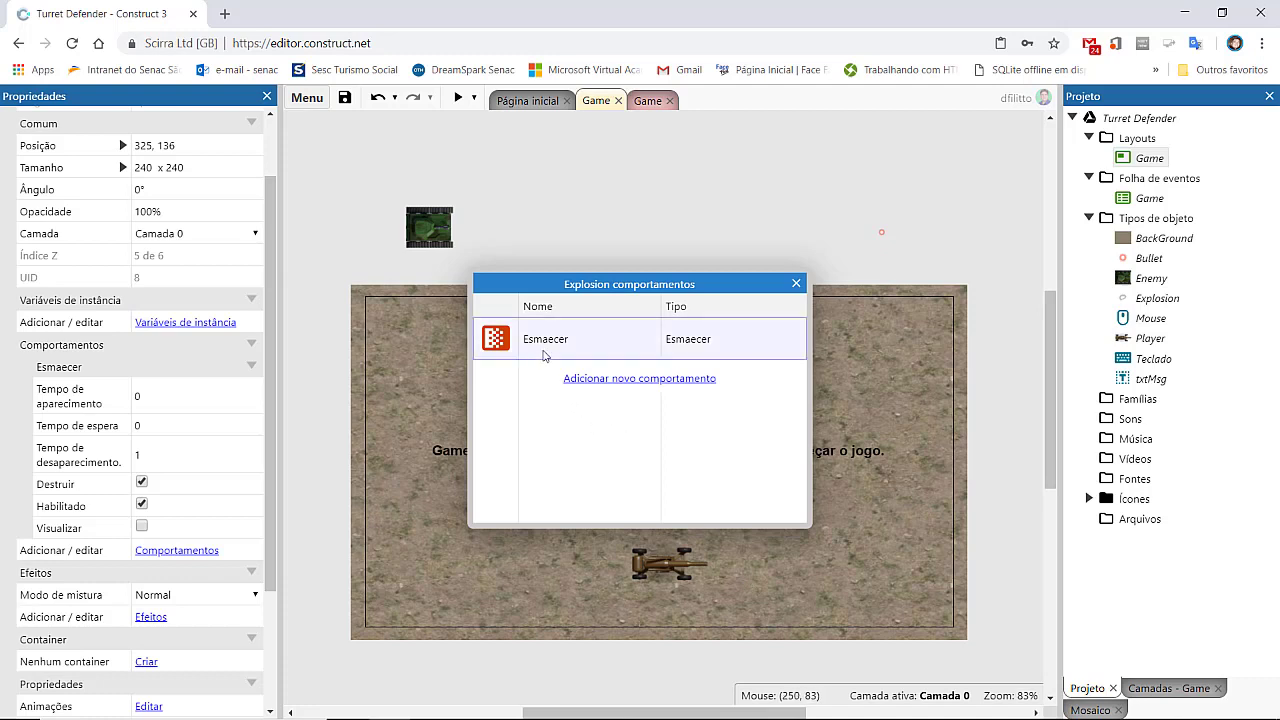
{"action": "left_click", "coordinate": [797, 284]}
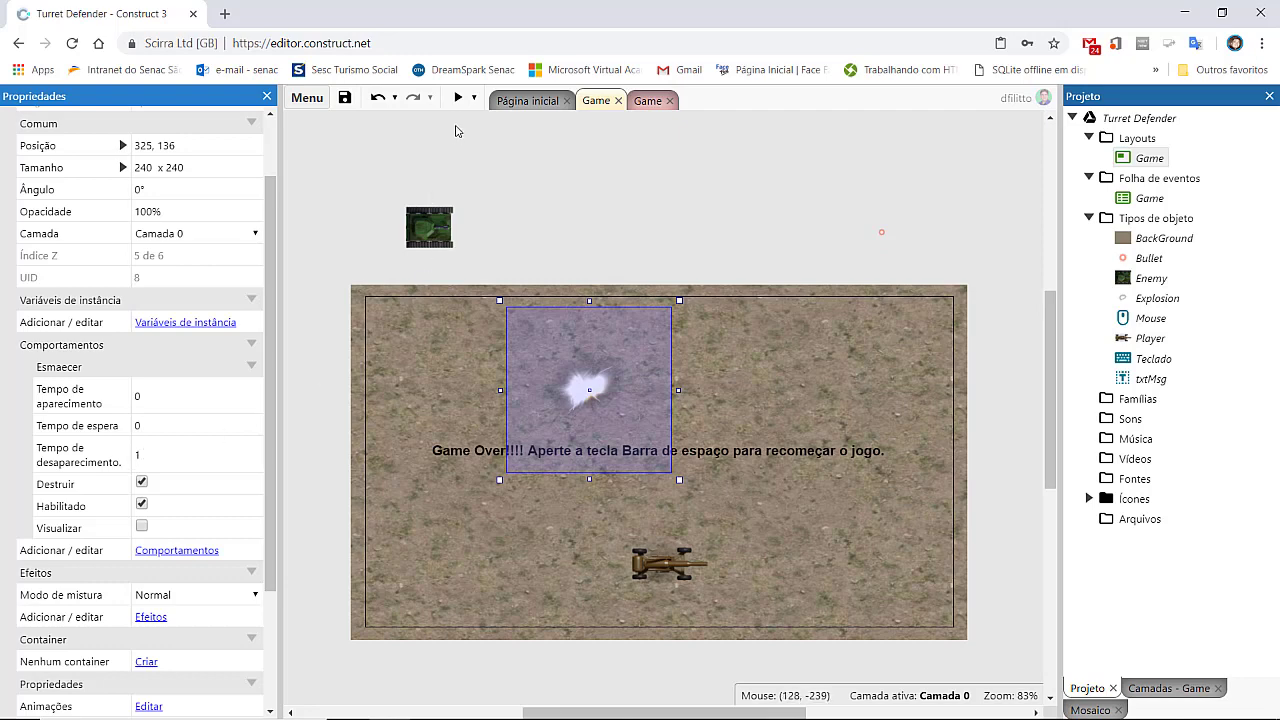
- Preview the game, restart it with F5, then close the preview
{"action": "left_click", "coordinate": [458, 97]}
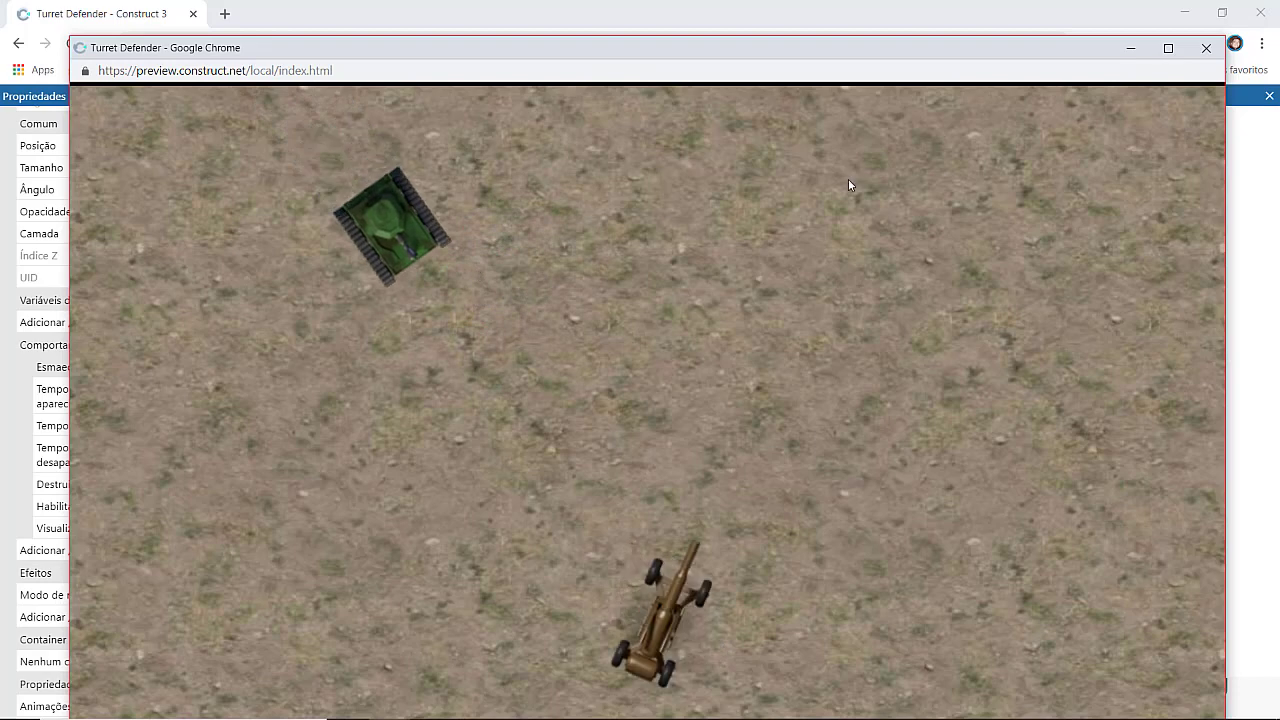
{"action": "key", "text": "F5"}
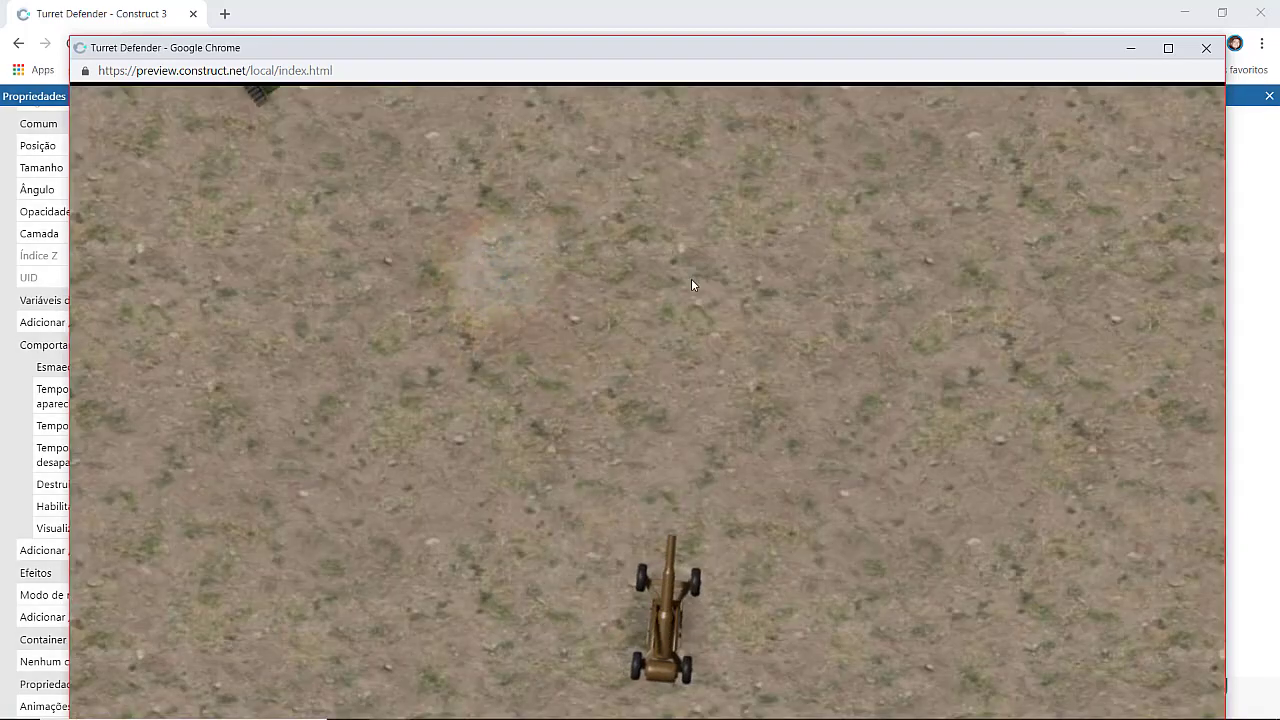
{"action": "left_click", "coordinate": [1206, 48]}
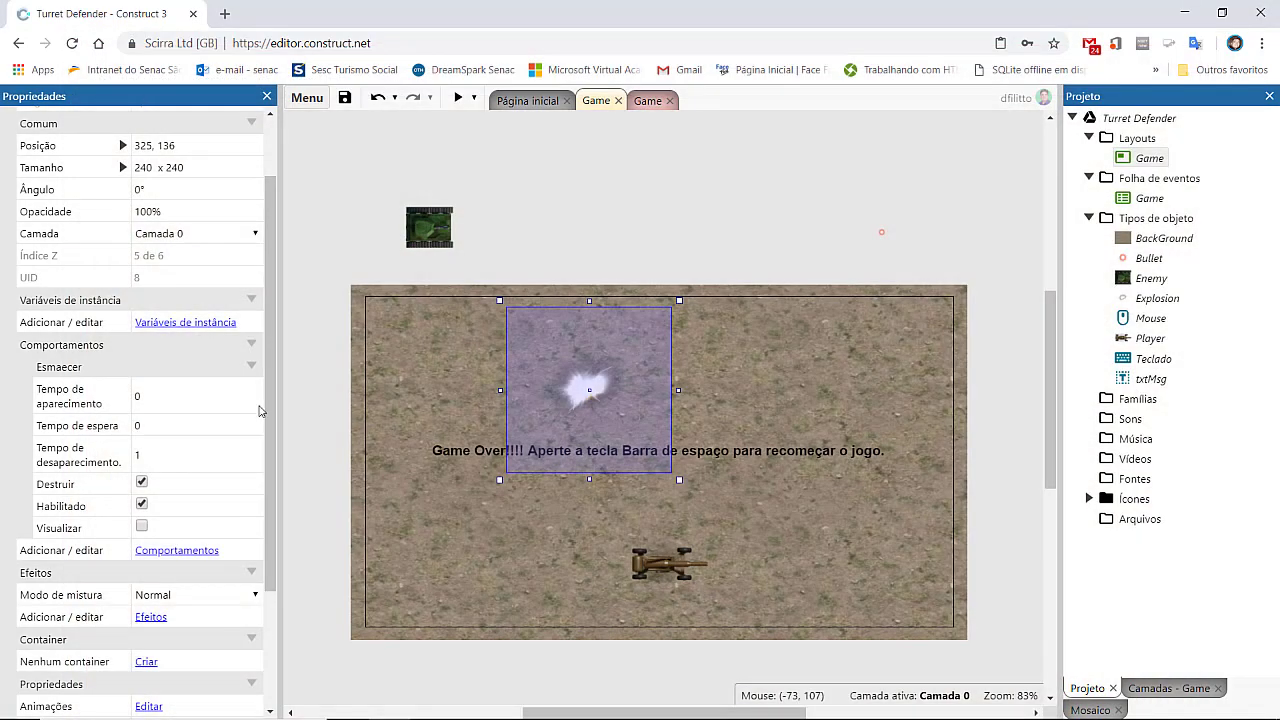
- Set Esmaecer's fade-out time to 2 and wait time to 1, previewing after each change
{"action": "left_click", "coordinate": [148, 453]}
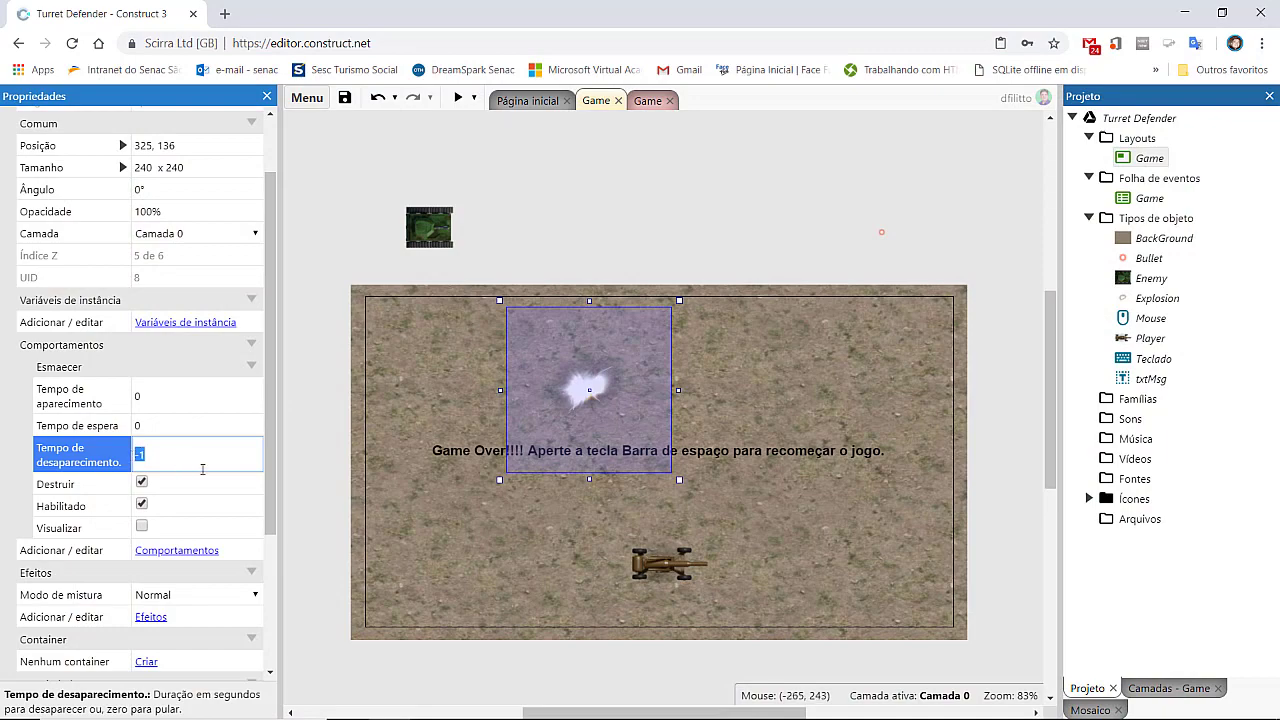
{"action": "type", "text": "2"}
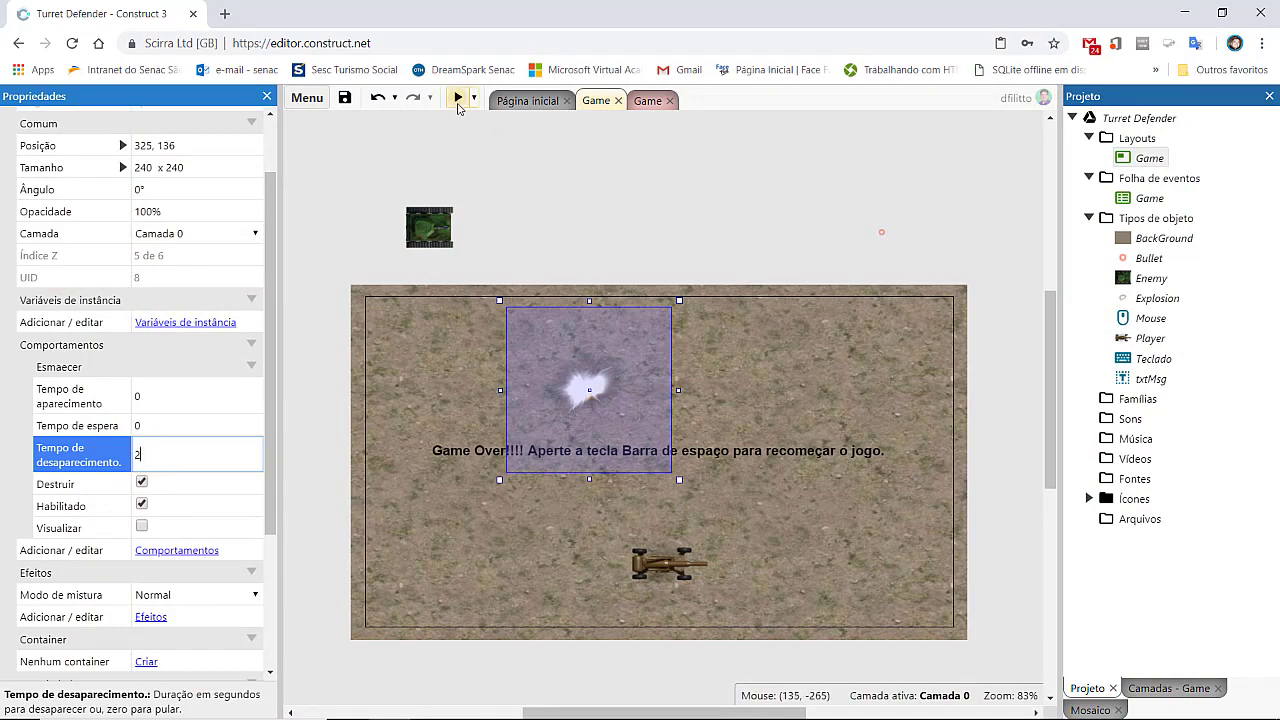
{"action": "left_click", "coordinate": [458, 97]}
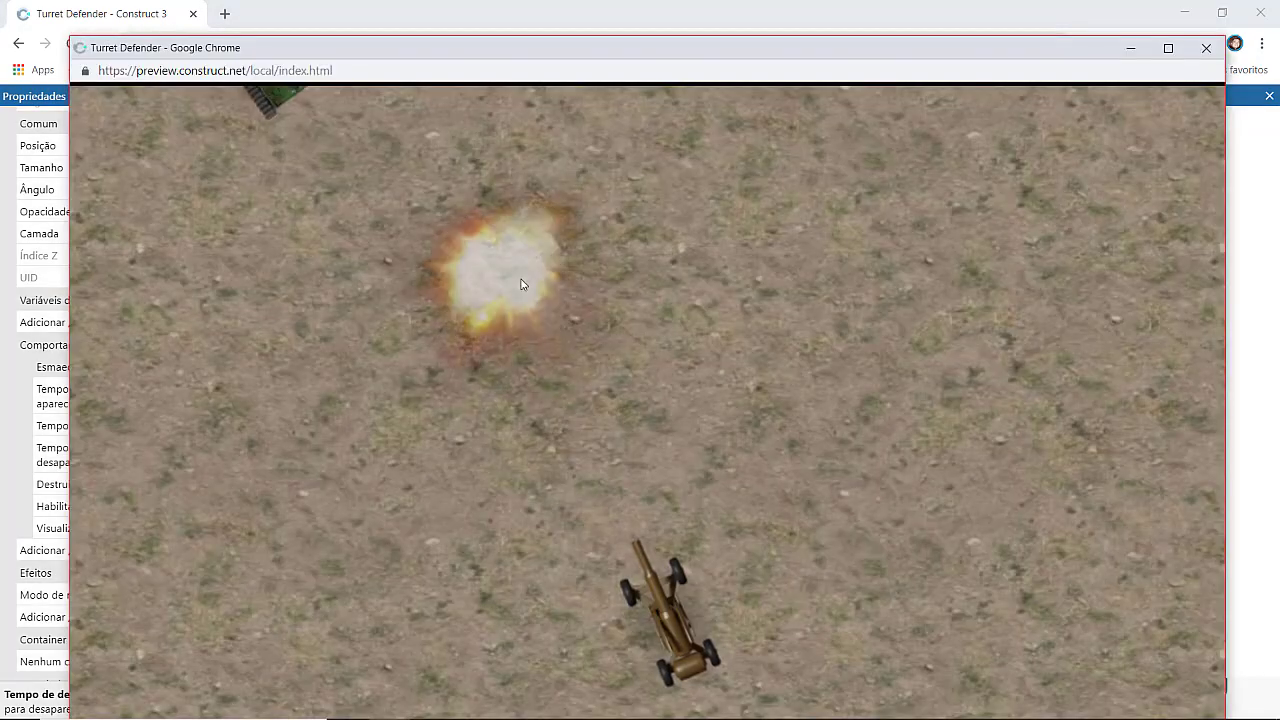
{"action": "left_click", "coordinate": [1206, 48]}
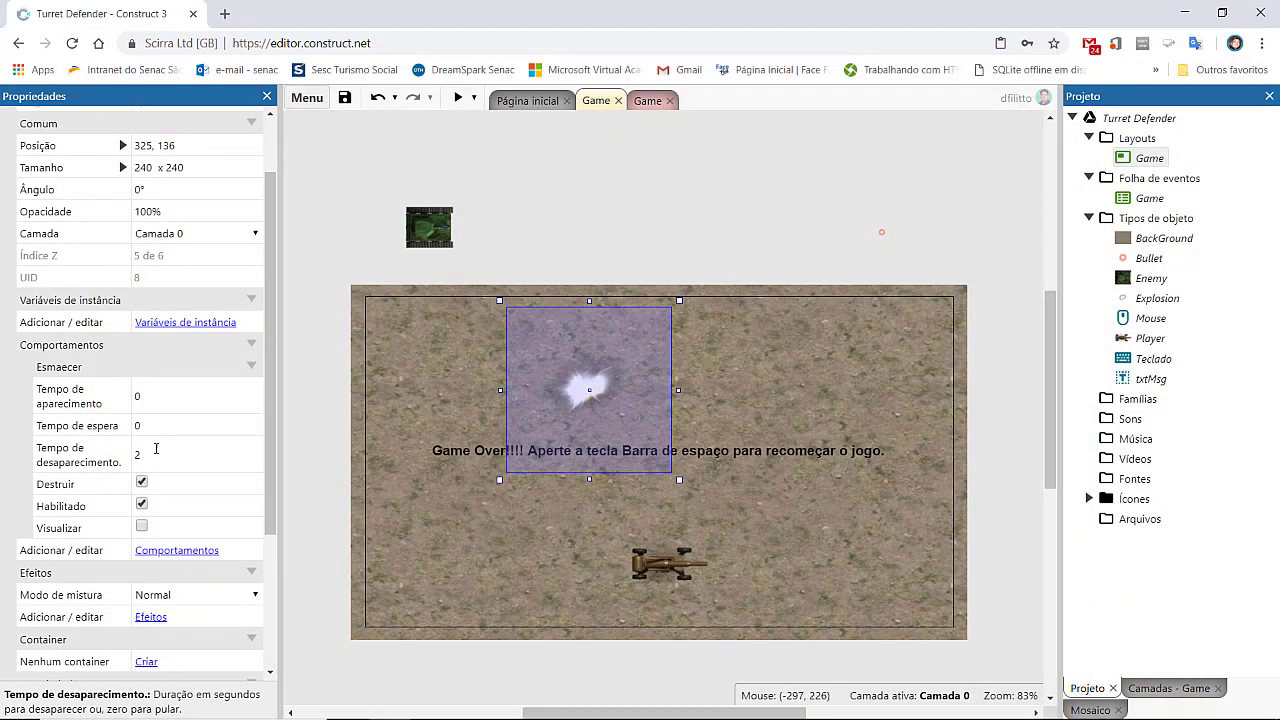
{"action": "left_click", "coordinate": [150, 426]}
{"action": "type", "text": "1"}
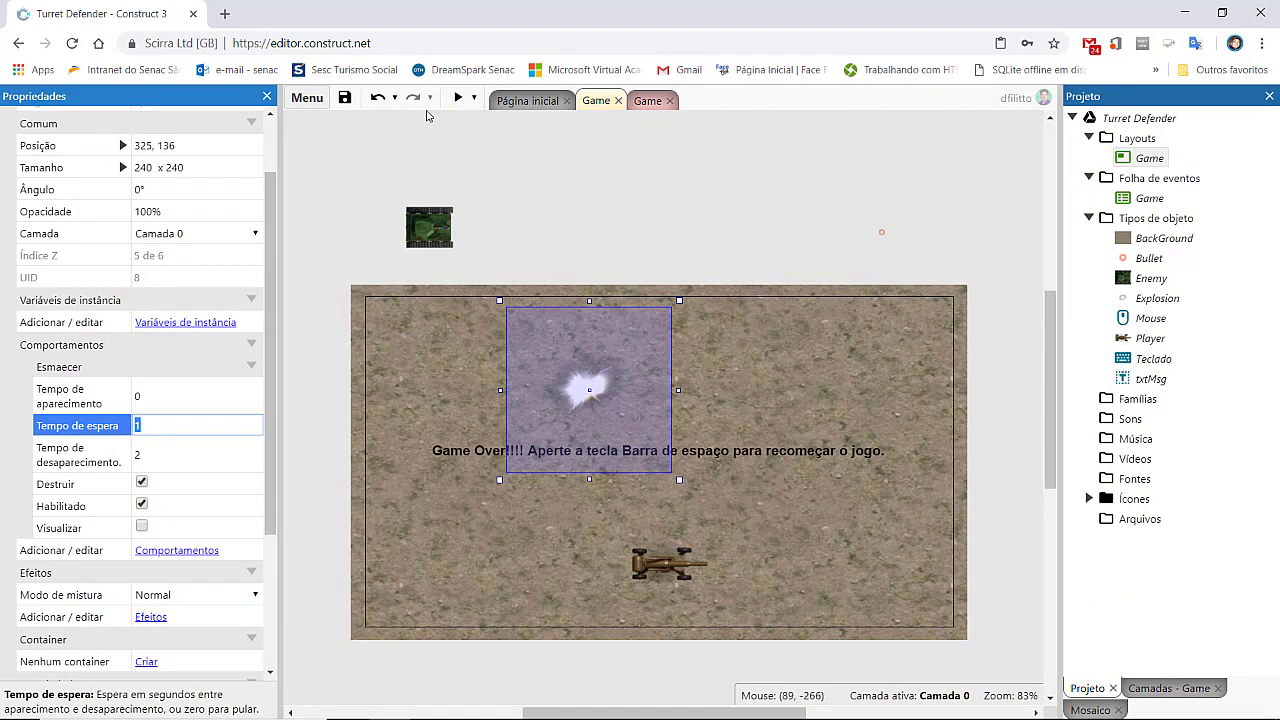
{"action": "left_click", "coordinate": [458, 97]}
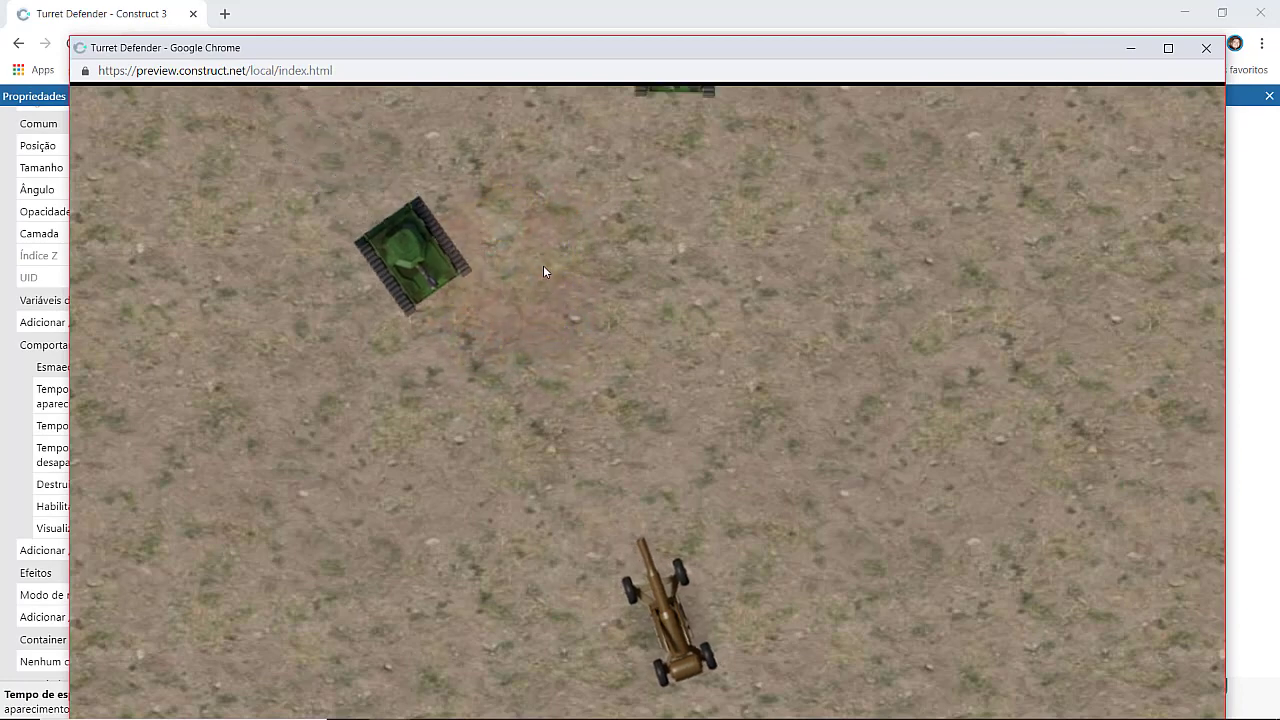
- Close the preview, collapse Esmaecer's properties, and park Explosion above the layout at 550, -176
{"action": "left_click", "coordinate": [1206, 48]}
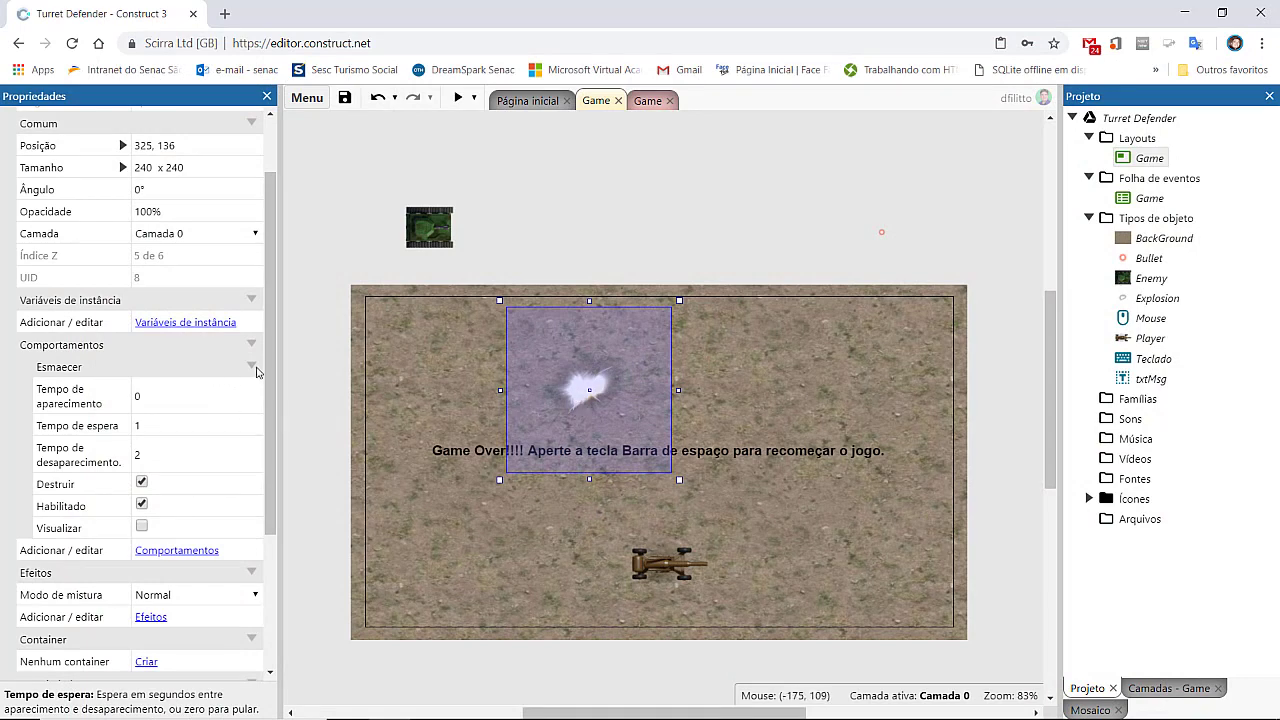
{"action": "left_click", "coordinate": [253, 368]}
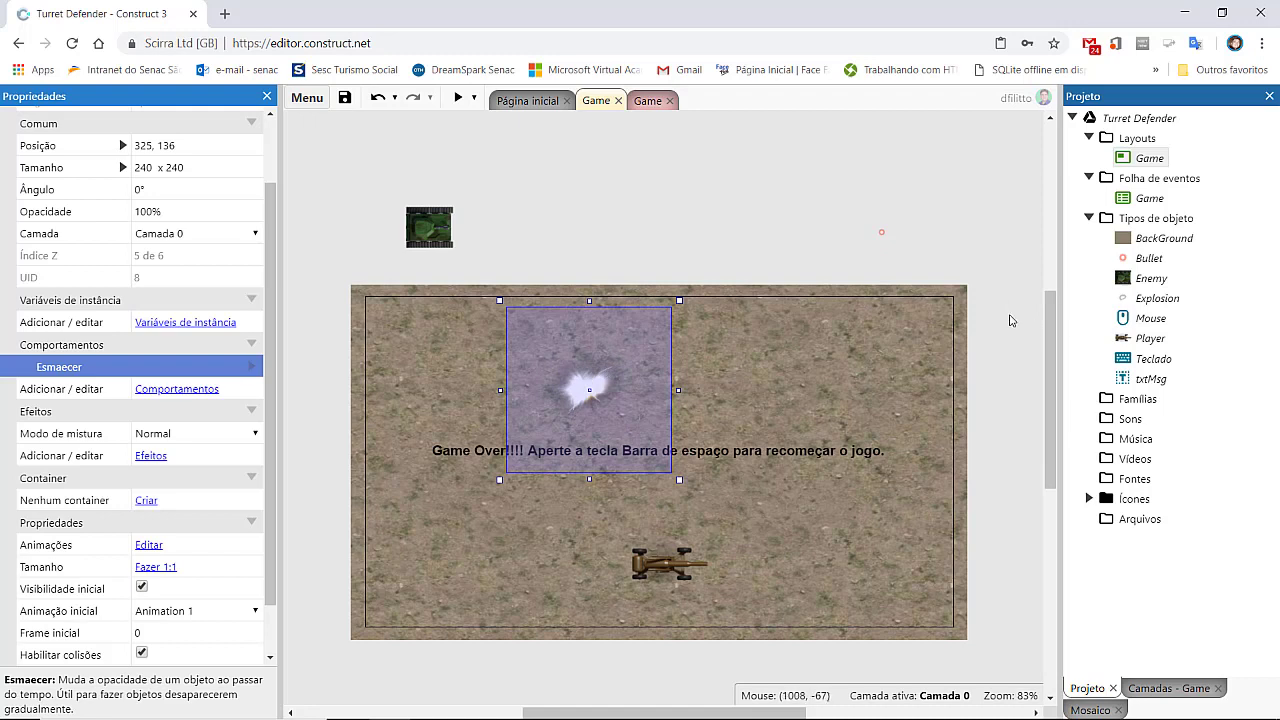
{"action": "left_click_drag", "start_coordinate": [594, 366], "coordinate": [477, 390]}
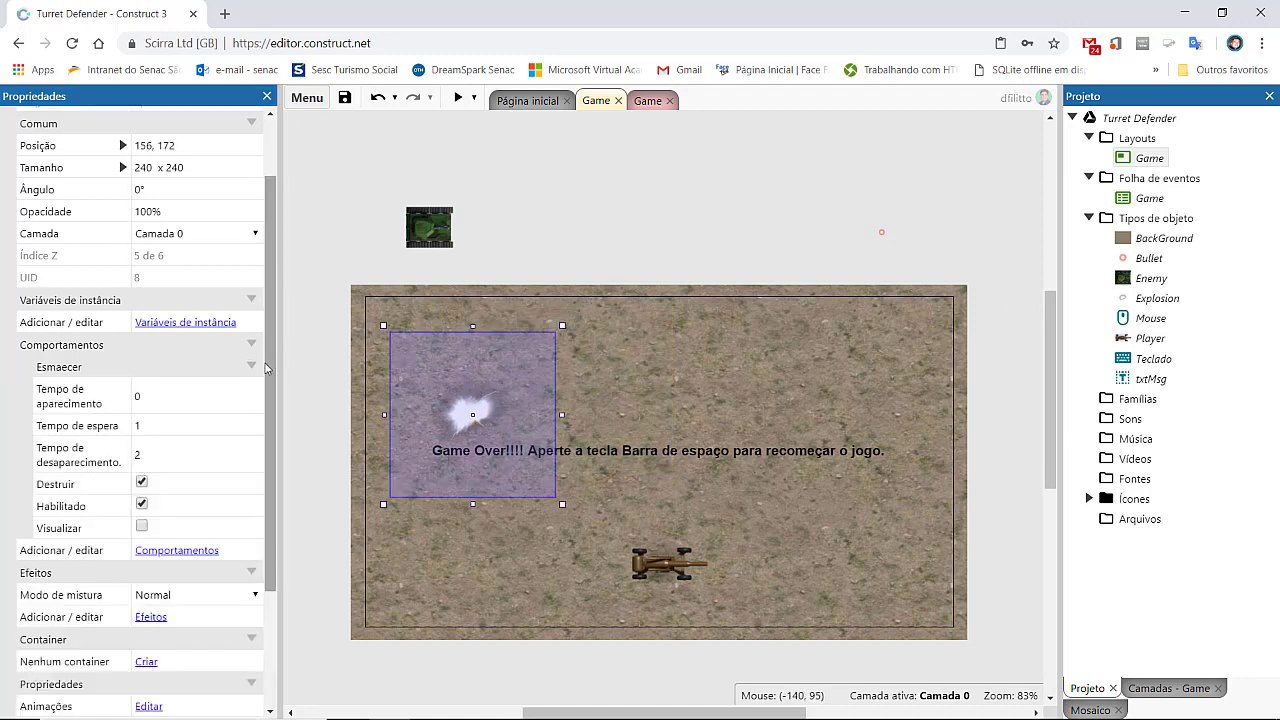
{"action": "left_click_drag", "start_coordinate": [443, 398], "coordinate": [732, 175]}
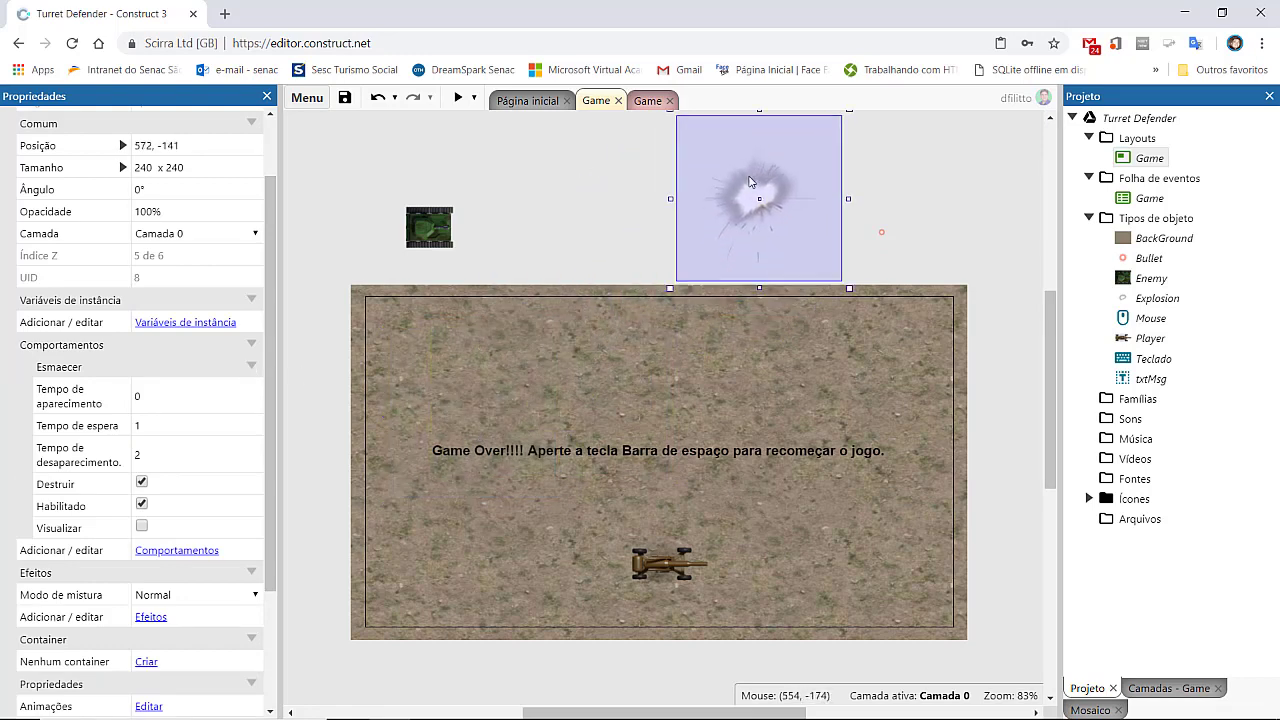
{"action": "left_click", "coordinate": [962, 247]}
{"action": "left_click_drag", "start_coordinate": [752, 202], "coordinate": [725, 173]}
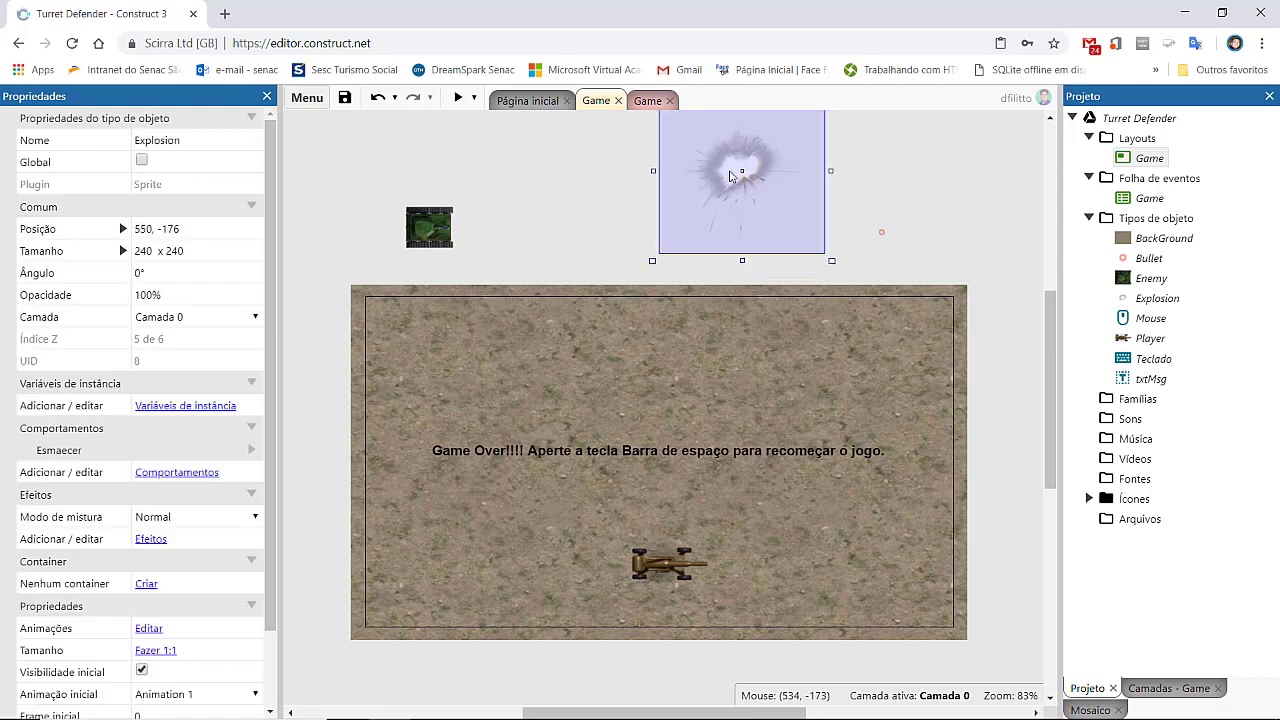
- In the Game event sheet, add a new Bullet action to the bullet-hits-enemy event
{"action": "left_click", "coordinate": [645, 101]}
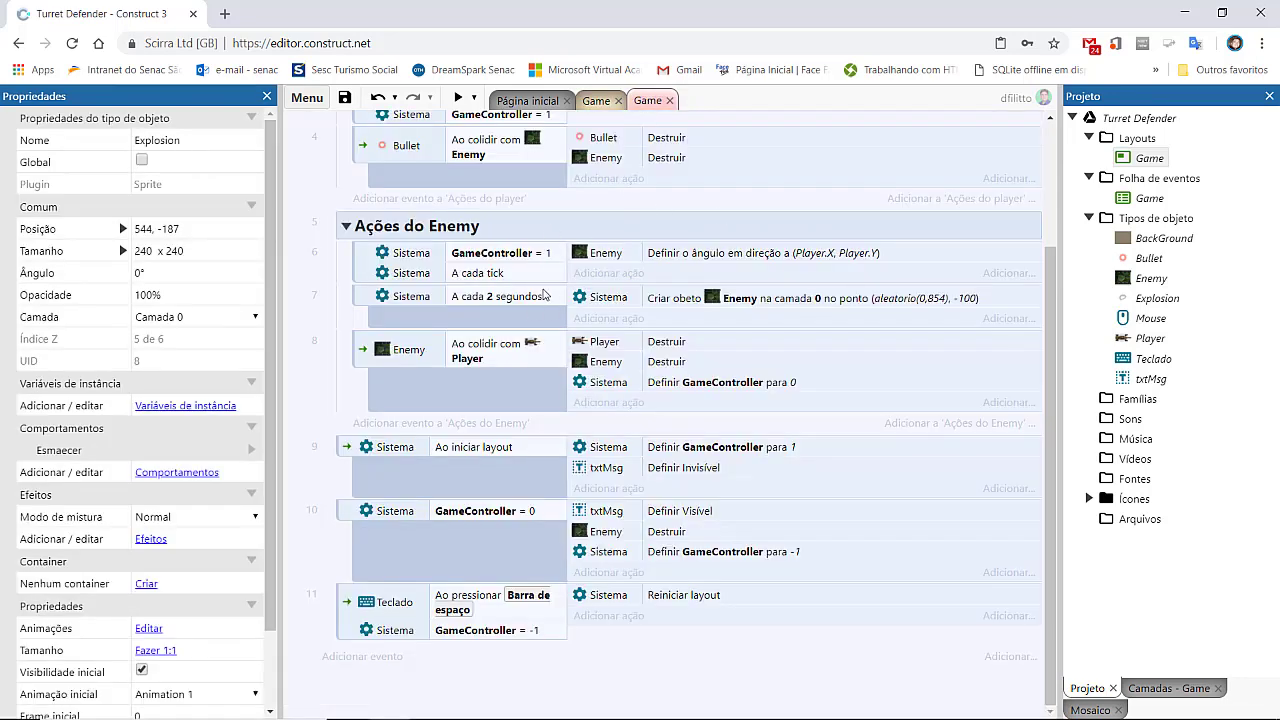
{"action": "scroll", "coordinate": [535, 293], "scroll_direction": "up", "scroll_amount": 3}
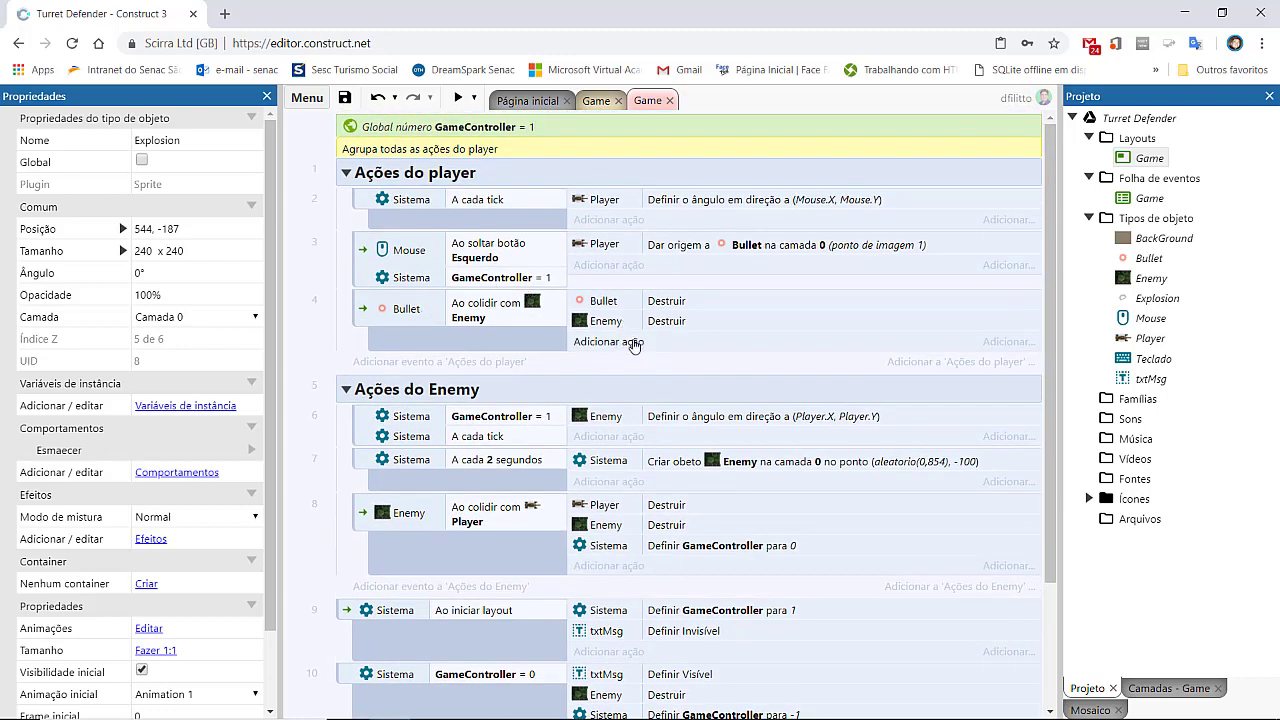
{"action": "left_click", "coordinate": [625, 342]}
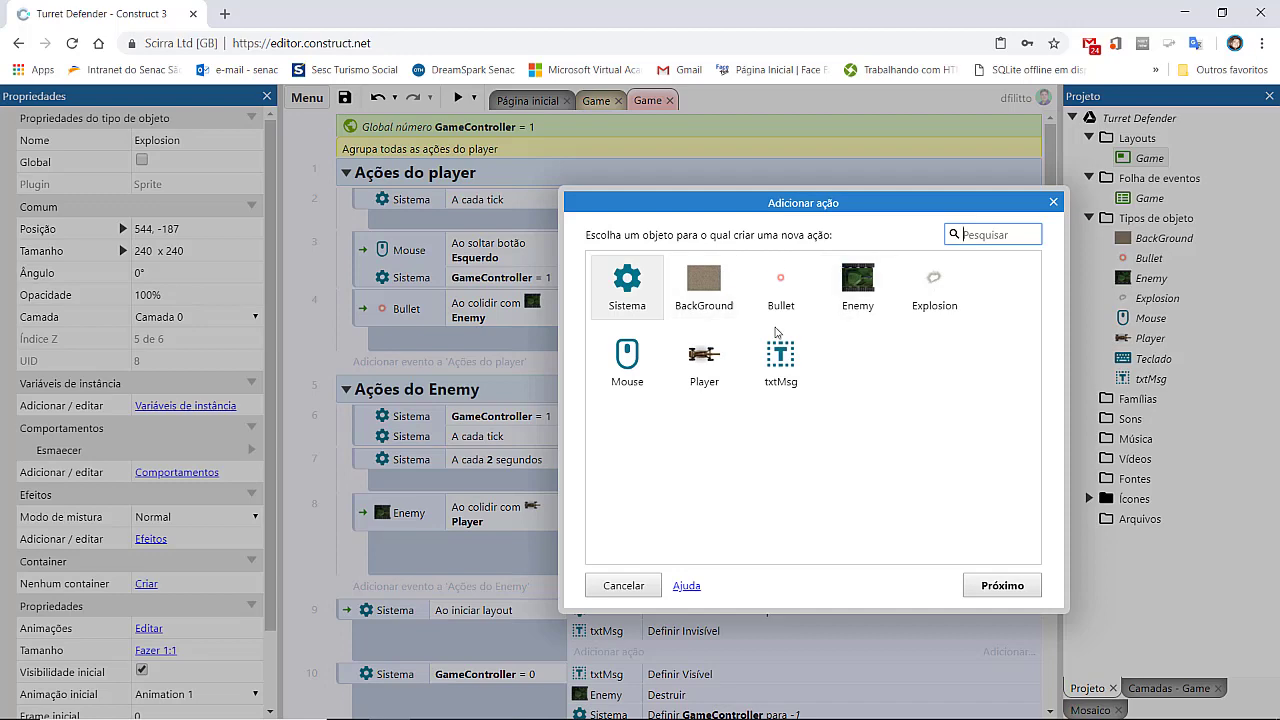
{"action": "double_click", "coordinate": [785, 305]}
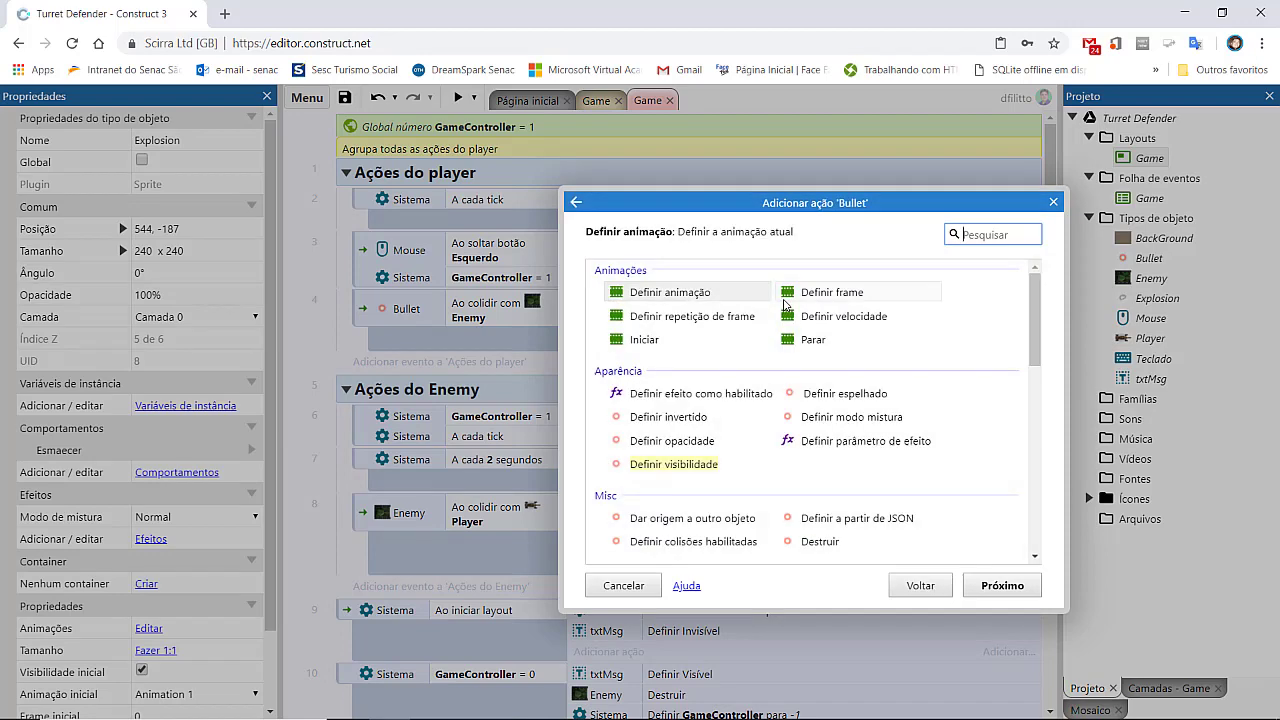
{"action": "scroll", "coordinate": [749, 423], "scroll_direction": "down", "scroll_amount": 3}
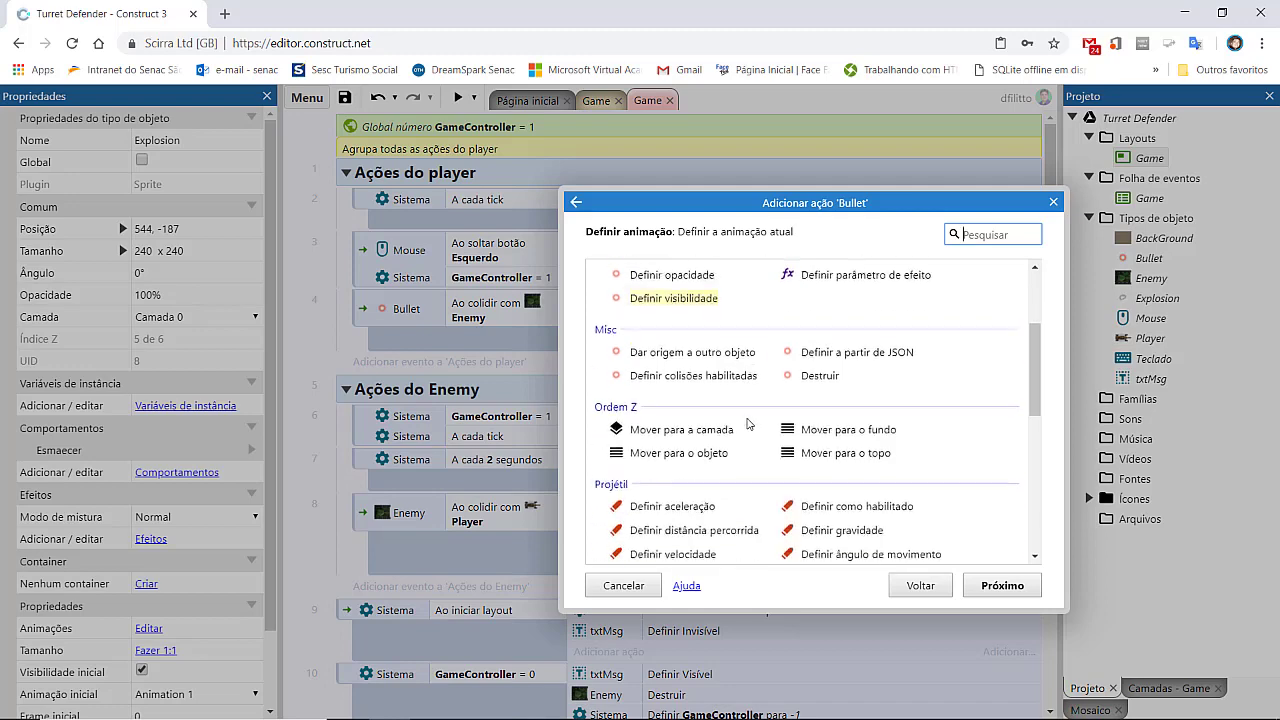
{"action": "scroll", "coordinate": [749, 423], "scroll_direction": "down", "scroll_amount": 1}
{"action": "scroll", "coordinate": [748, 424], "scroll_direction": "down", "scroll_amount": 5}
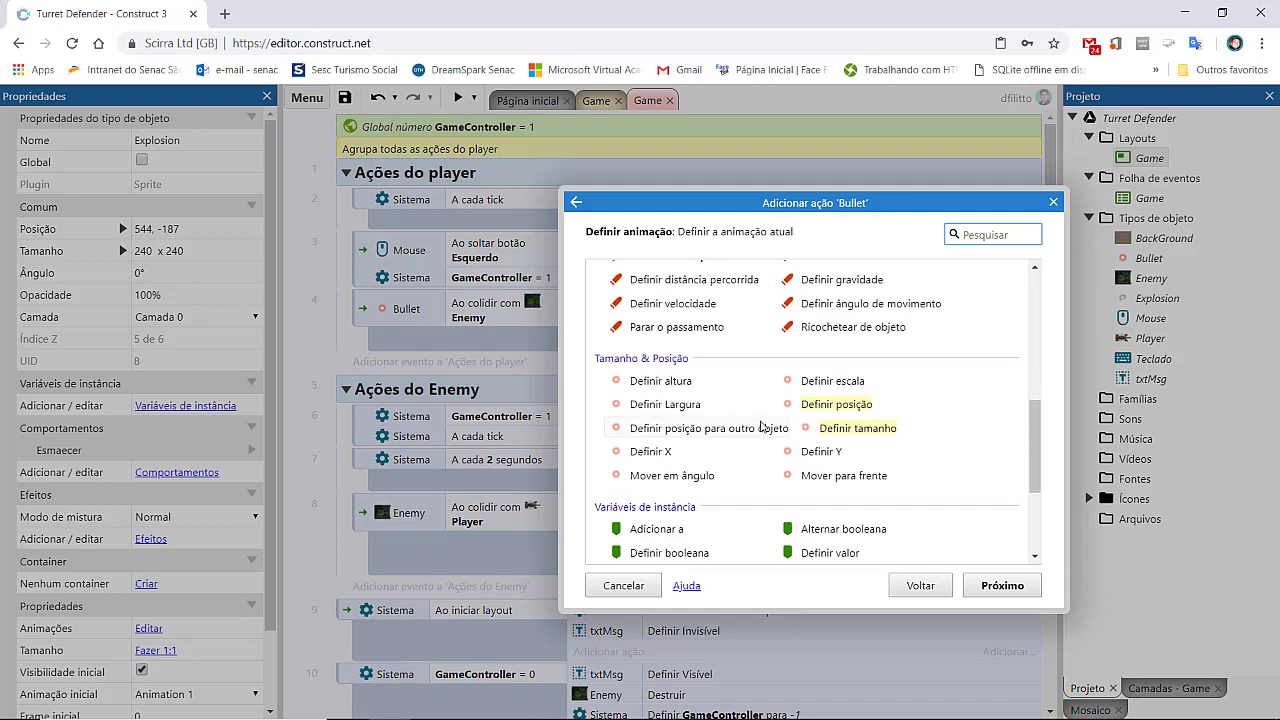
{"action": "scroll", "coordinate": [758, 426], "scroll_direction": "down", "scroll_amount": 4}
{"action": "scroll", "coordinate": [760, 426], "scroll_direction": "up", "scroll_amount": 4}
{"action": "scroll", "coordinate": [760, 426], "scroll_direction": "up", "scroll_amount": 3}
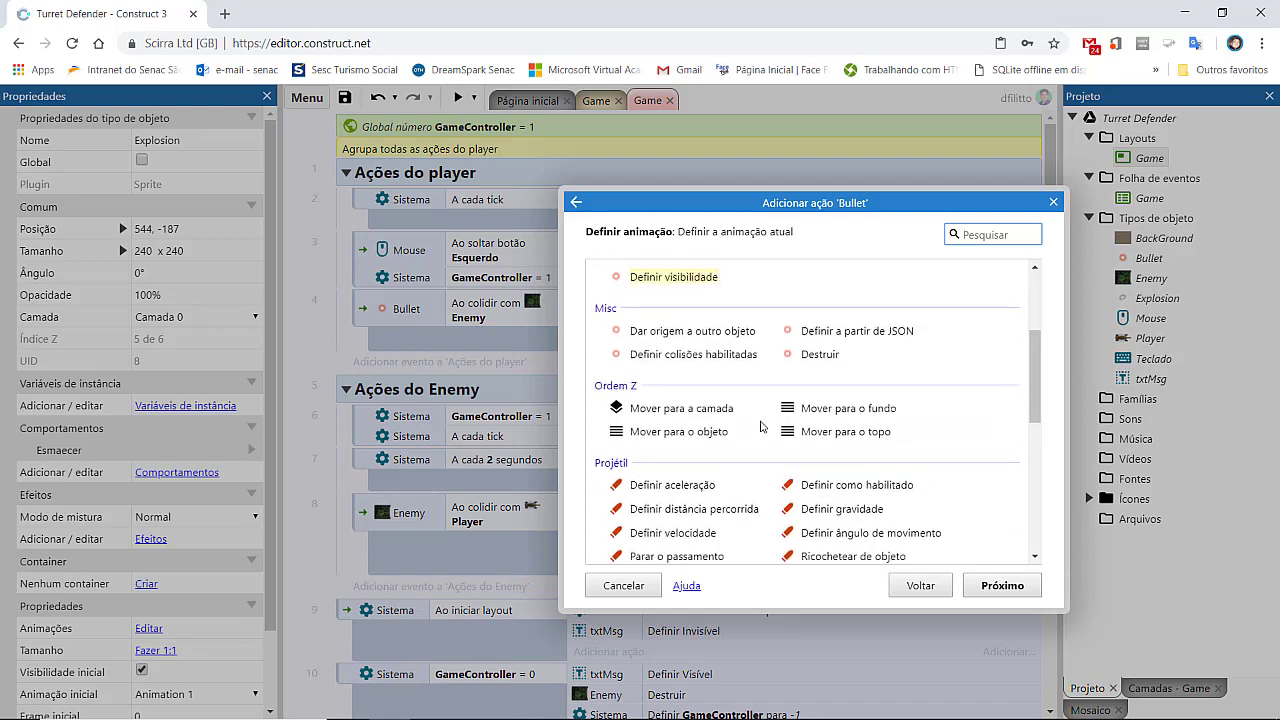
{"action": "scroll", "coordinate": [760, 426], "scroll_direction": "up", "scroll_amount": 3}
{"action": "scroll", "coordinate": [760, 426], "scroll_direction": "up", "scroll_amount": 3}
{"action": "scroll", "coordinate": [760, 426], "scroll_direction": "down", "scroll_amount": 5}
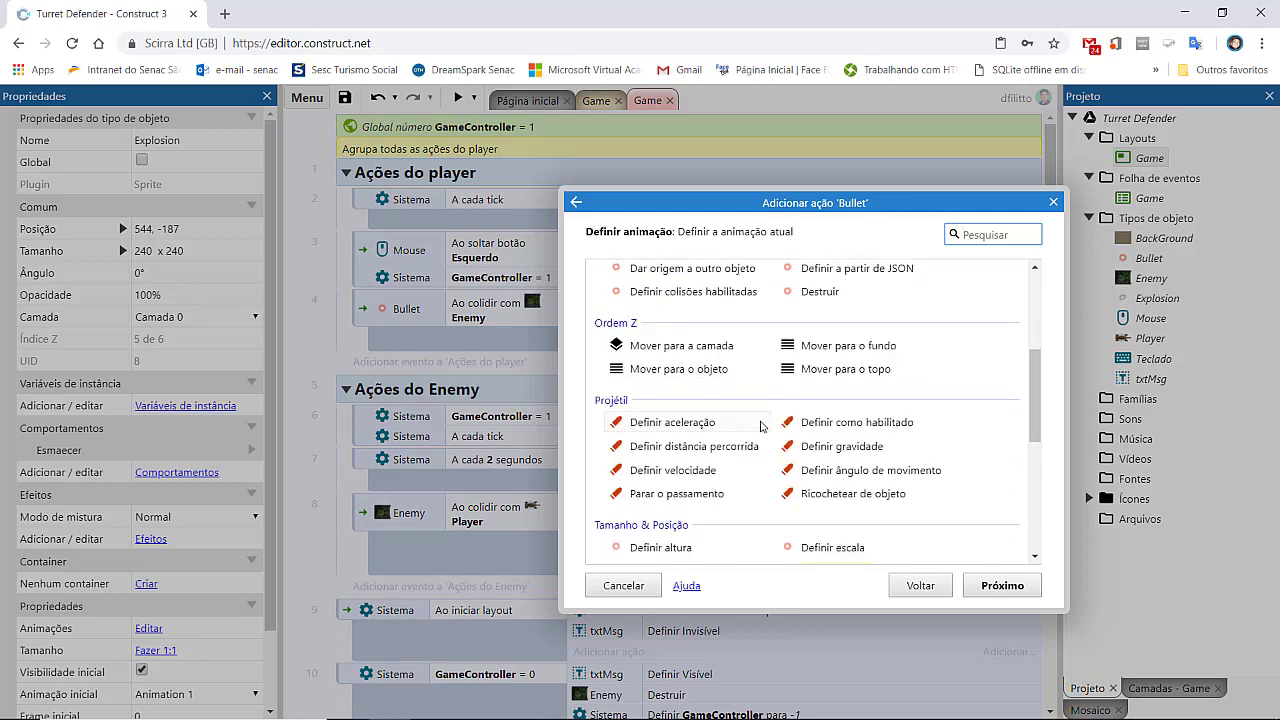
{"action": "scroll", "coordinate": [760, 426], "scroll_direction": "down", "scroll_amount": 4}
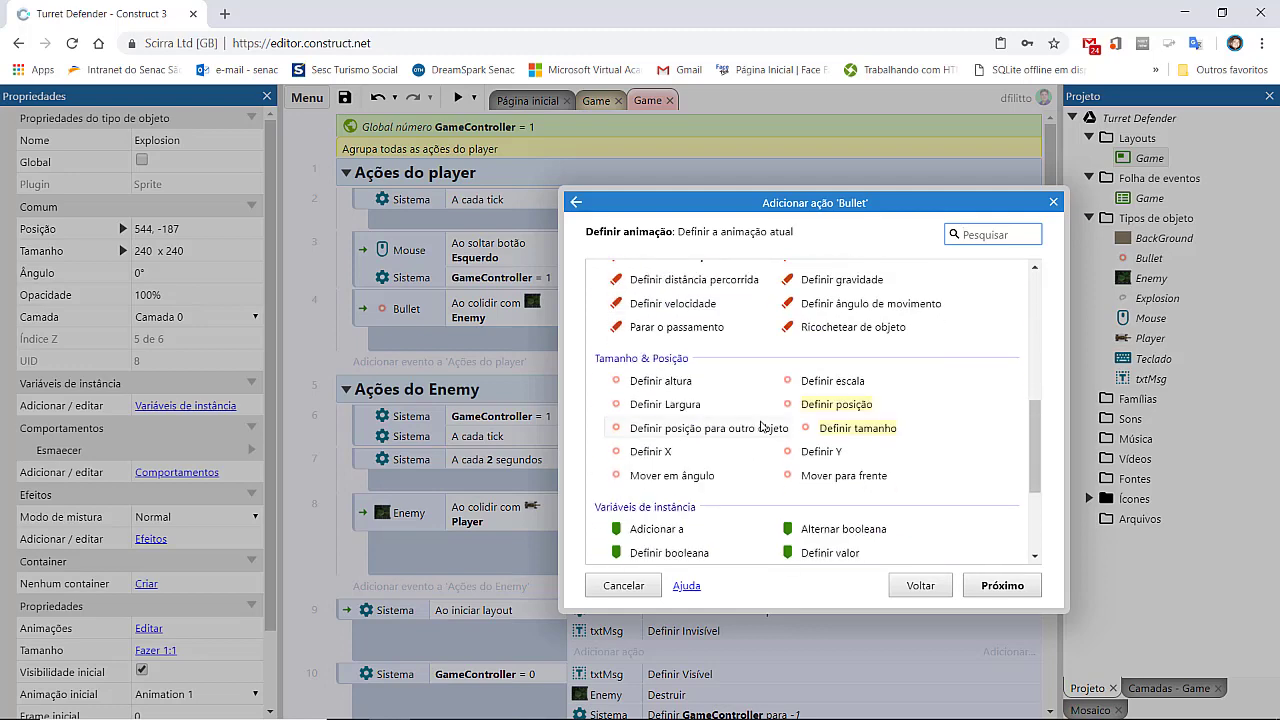
{"action": "scroll", "coordinate": [853, 430], "scroll_direction": "down", "scroll_amount": 1}
{"action": "scroll", "coordinate": [853, 430], "scroll_direction": "down", "scroll_amount": 2}
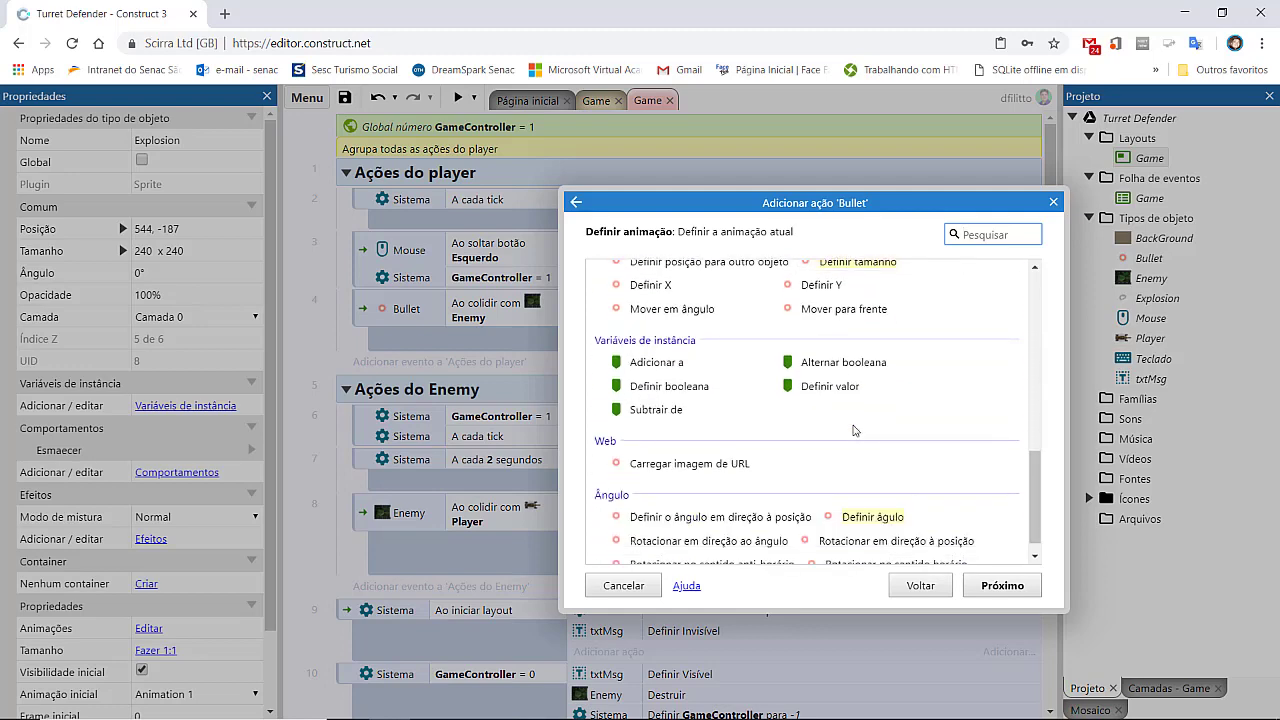
- Choose Spawn another object with Explosion, layer 0 and image point 0
{"action": "type", "text": "o"}
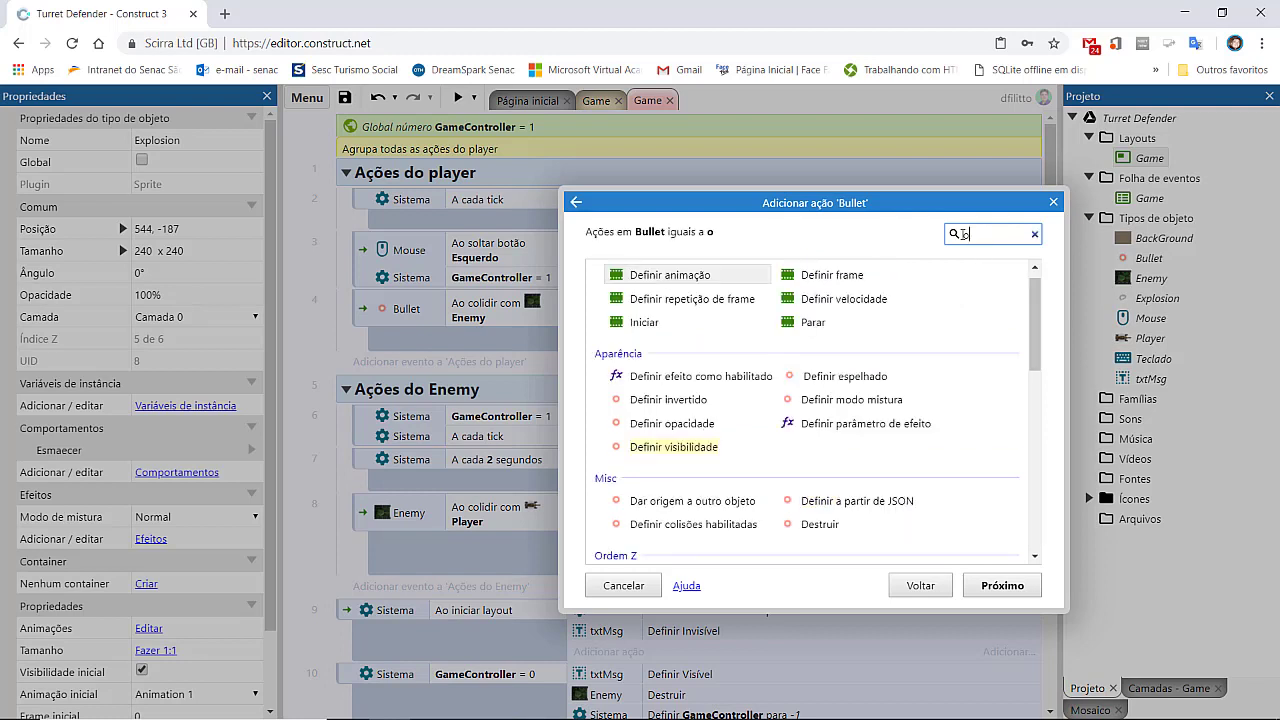
{"action": "type", "text": "b"}
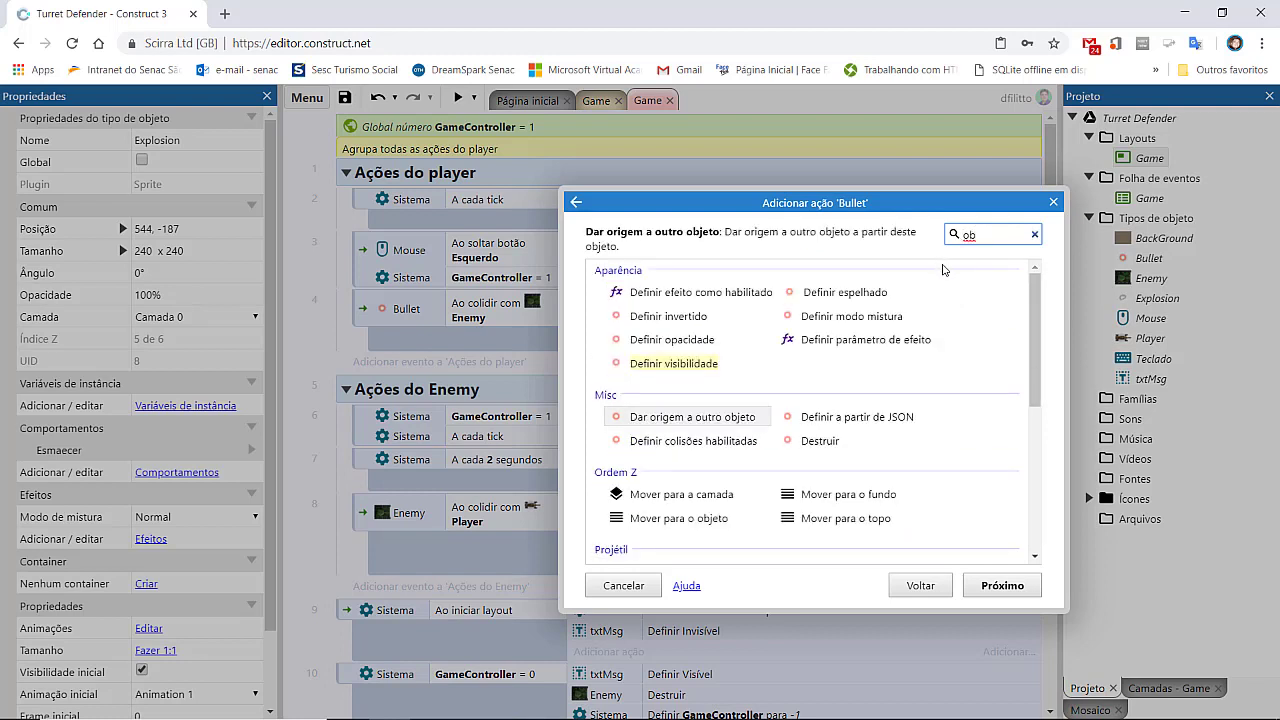
{"action": "left_click", "coordinate": [720, 424]}
{"action": "left_click", "coordinate": [1008, 596]}
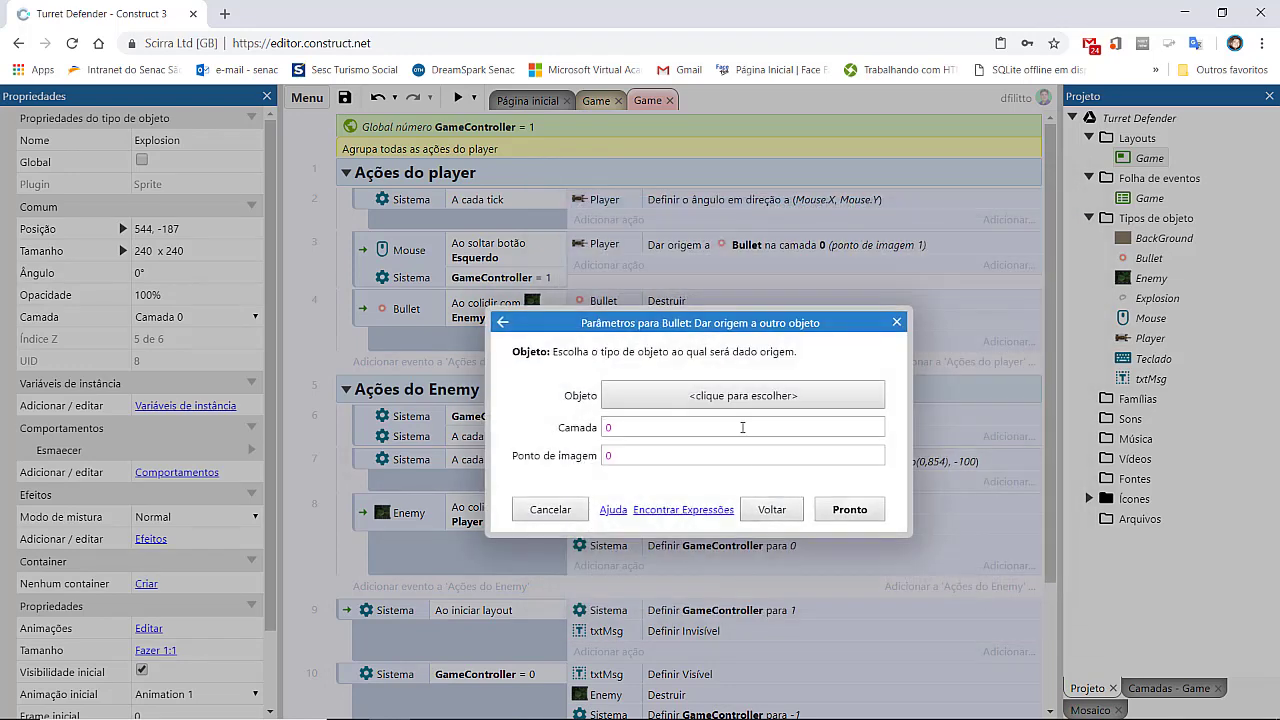
{"action": "left_click", "coordinate": [743, 396]}
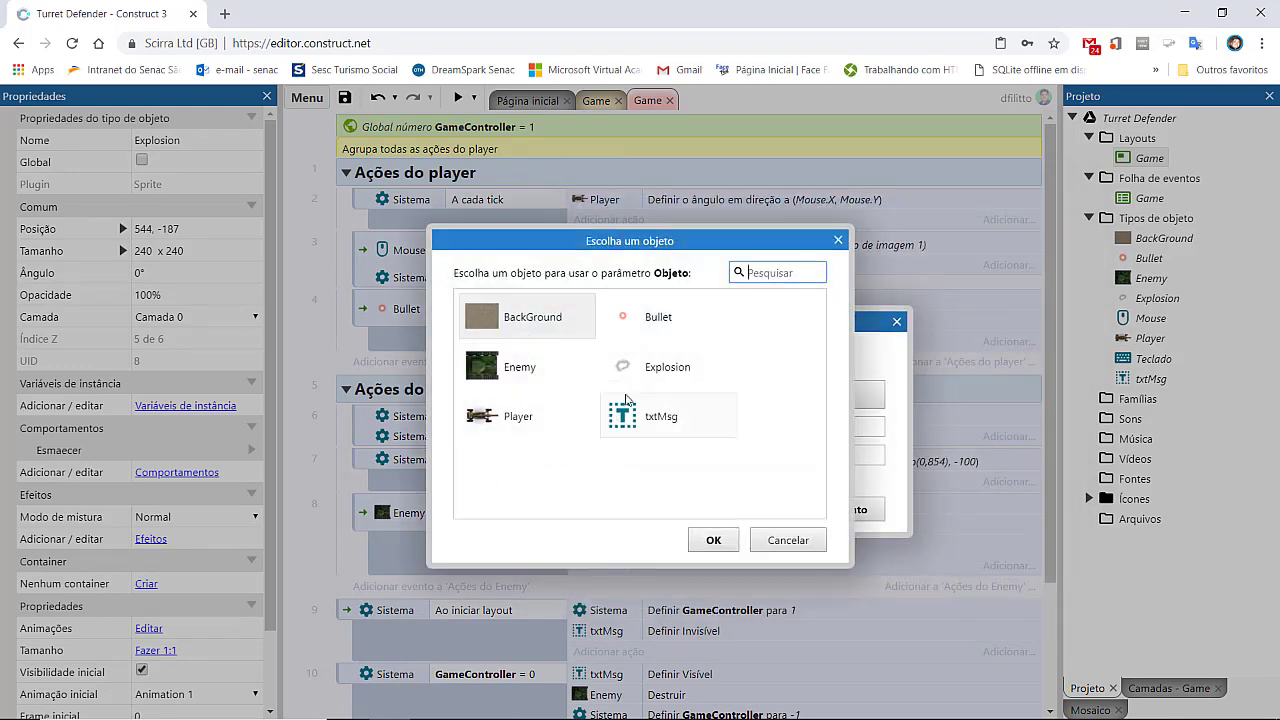
{"action": "left_click", "coordinate": [655, 367]}
{"action": "left_click", "coordinate": [712, 540]}
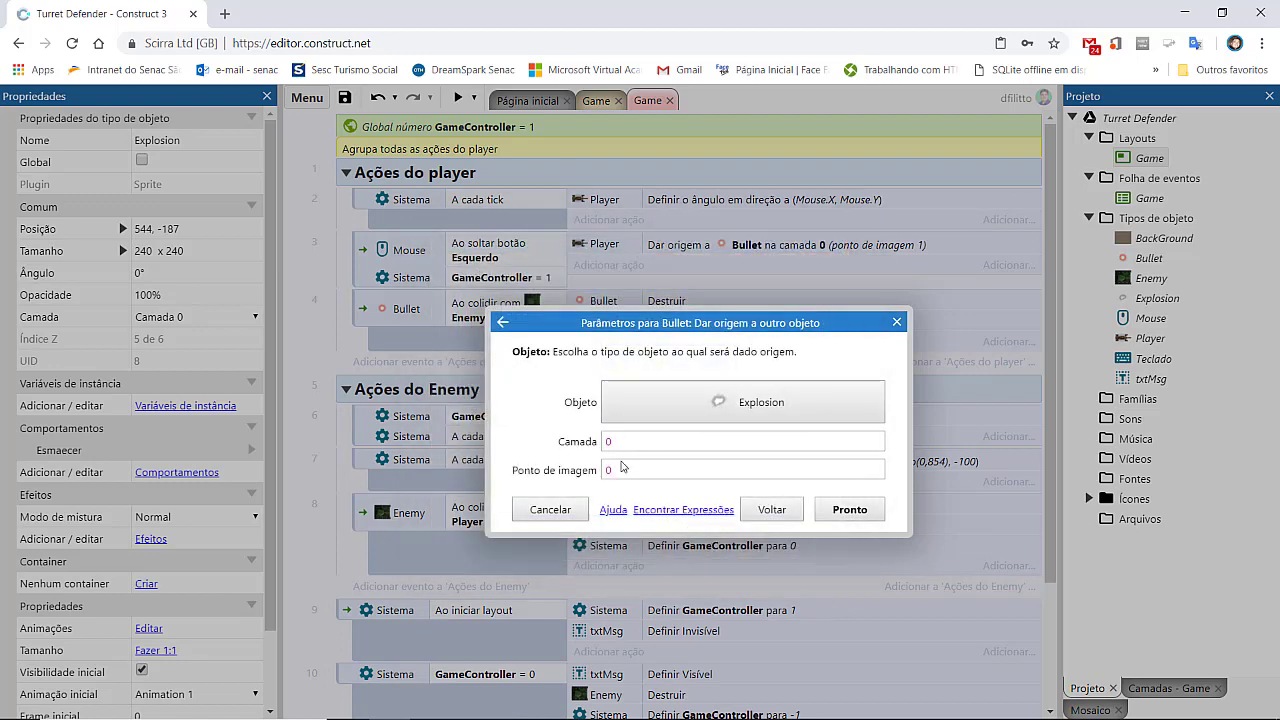
{"action": "left_click", "coordinate": [644, 469]}
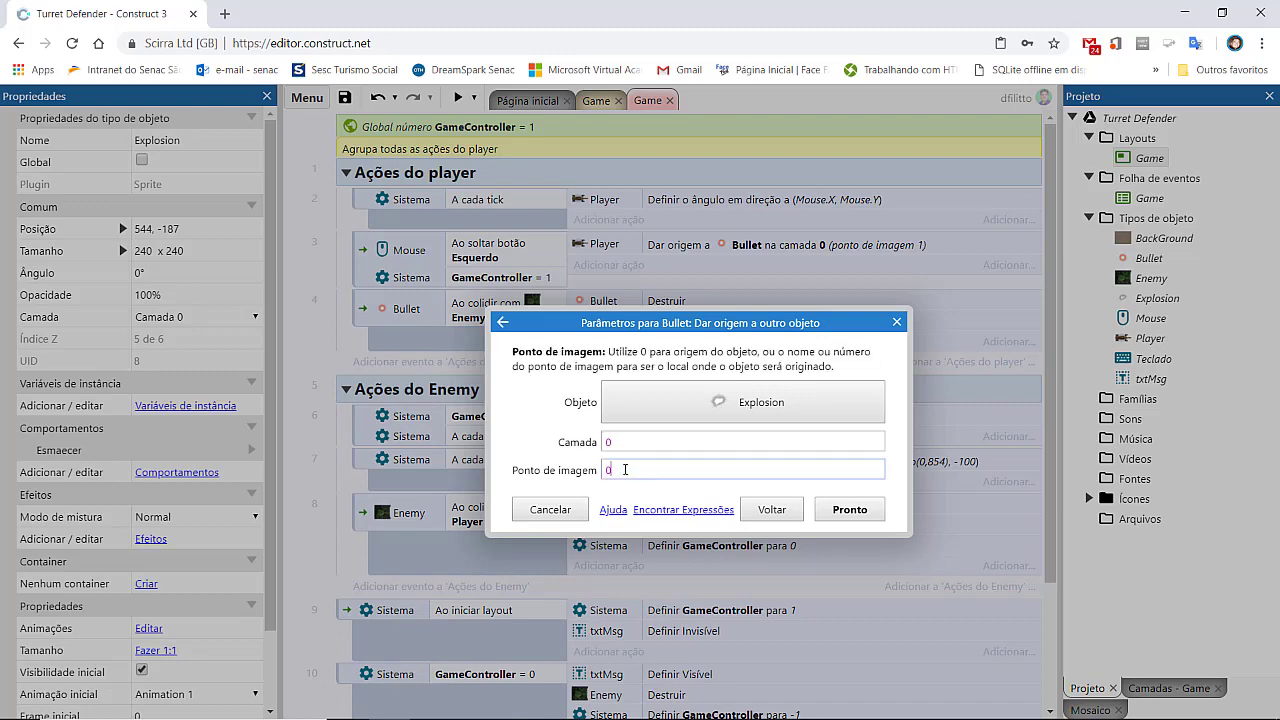
{"action": "left_click", "coordinate": [846, 512]}
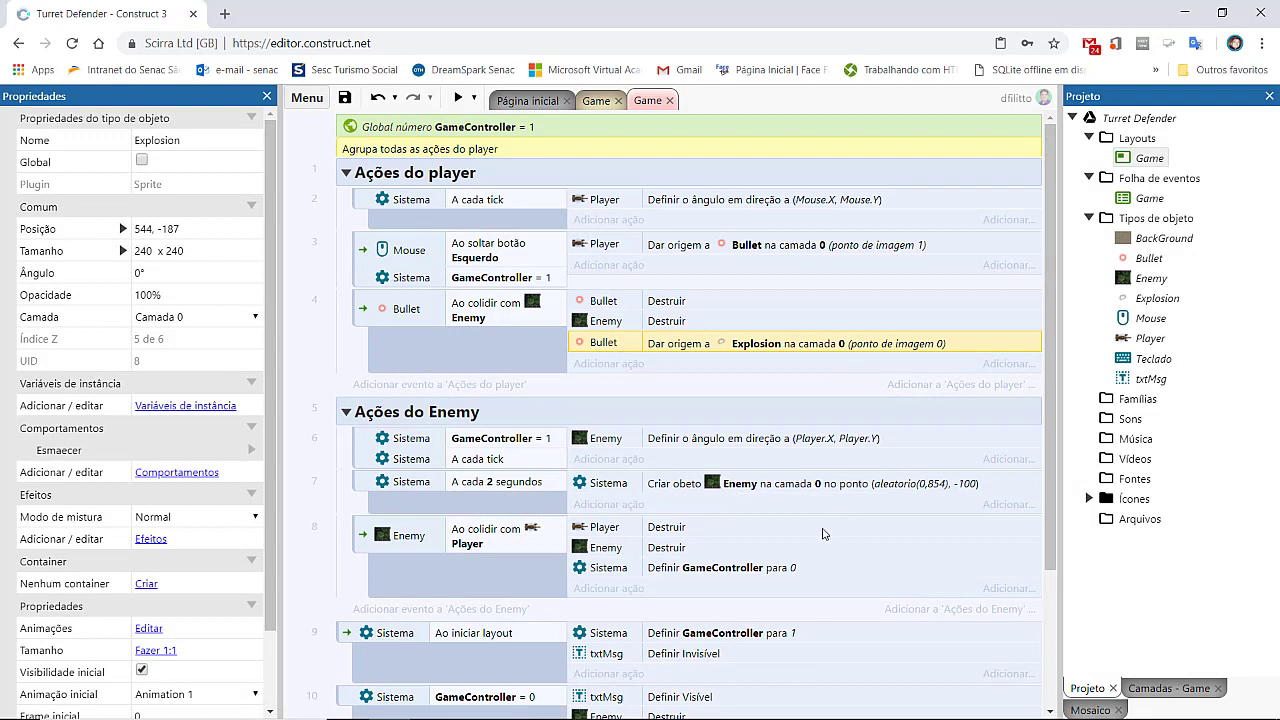
- Move the Spawn Explosion action above the Destroy actions in event 4, then preview the game
{"action": "left_click_drag", "start_coordinate": [666, 345], "coordinate": [666, 298]}
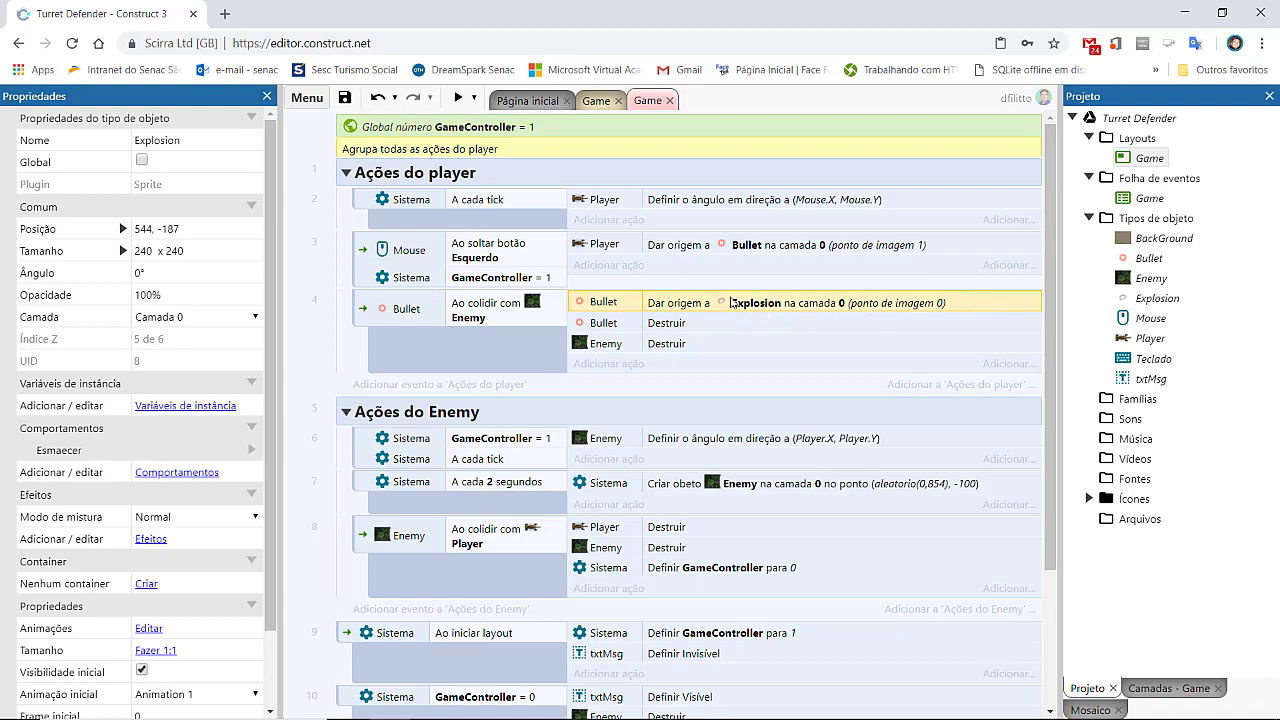
{"action": "left_click", "coordinate": [458, 97]}
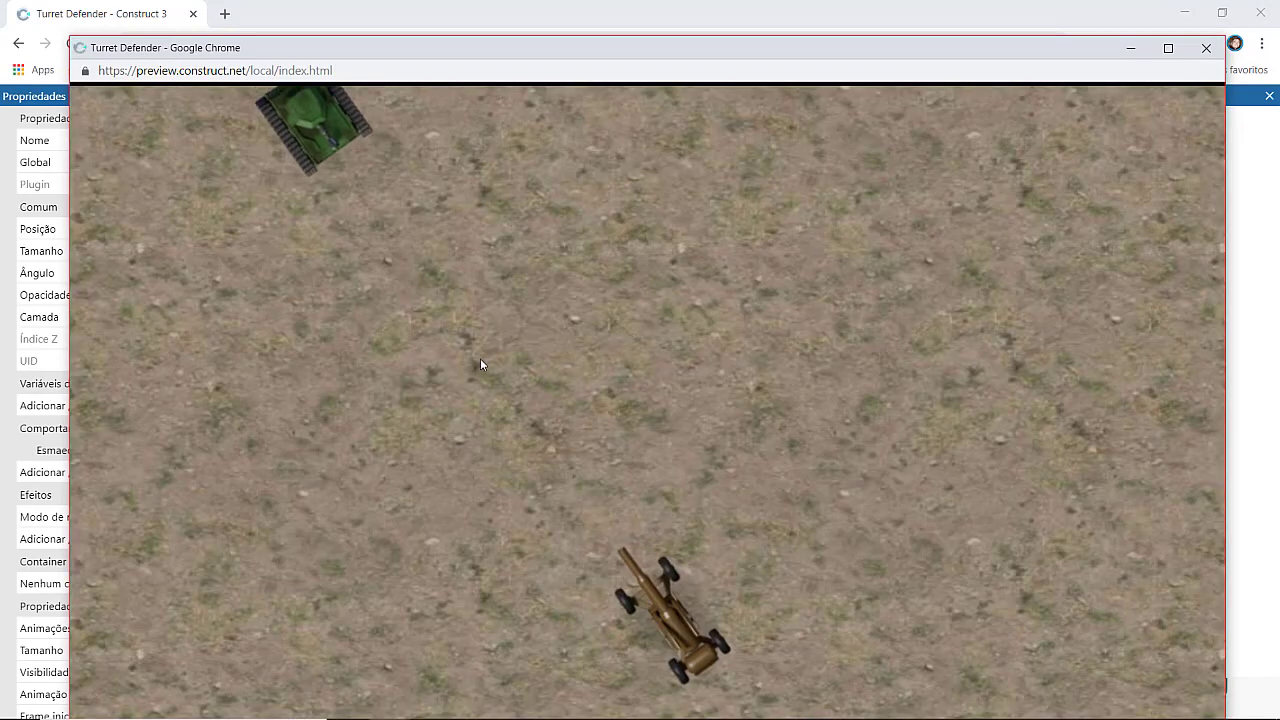
- Shoot five enemy tanks in the preview to confirm they explode, then close the preview
{"action": "left_click", "coordinate": [491, 348]}
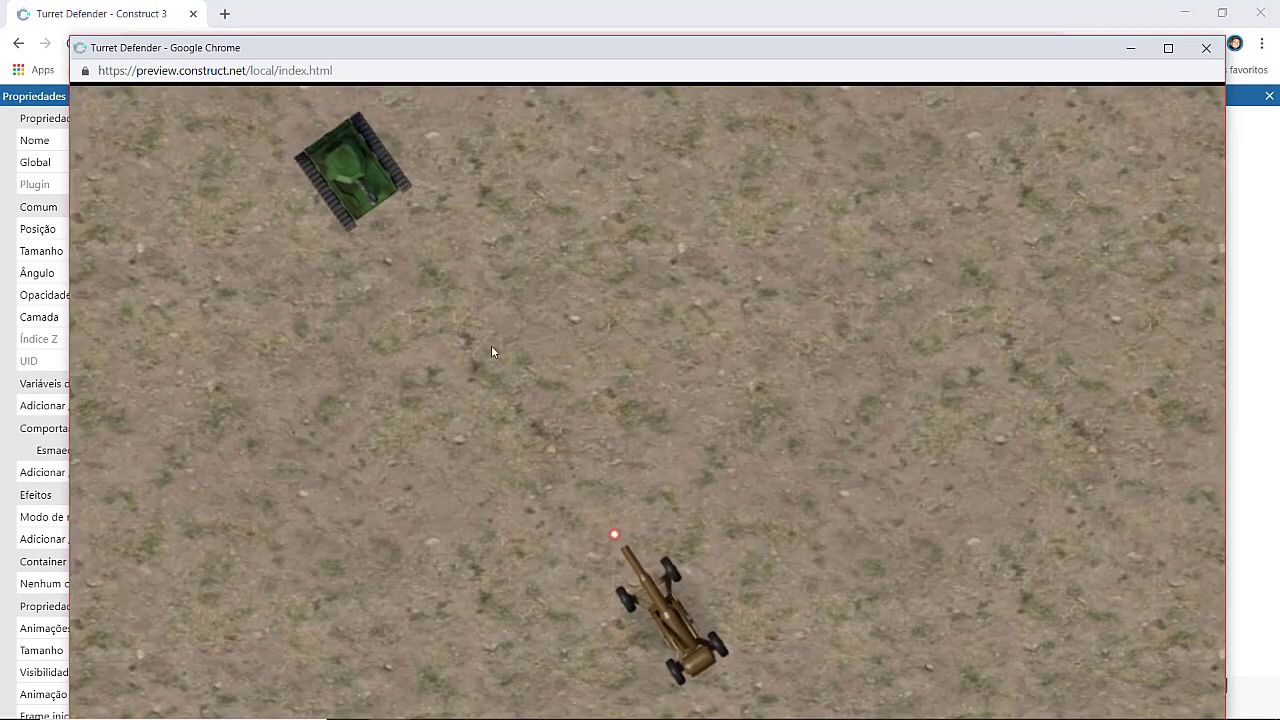
{"action": "left_click", "coordinate": [751, 232]}
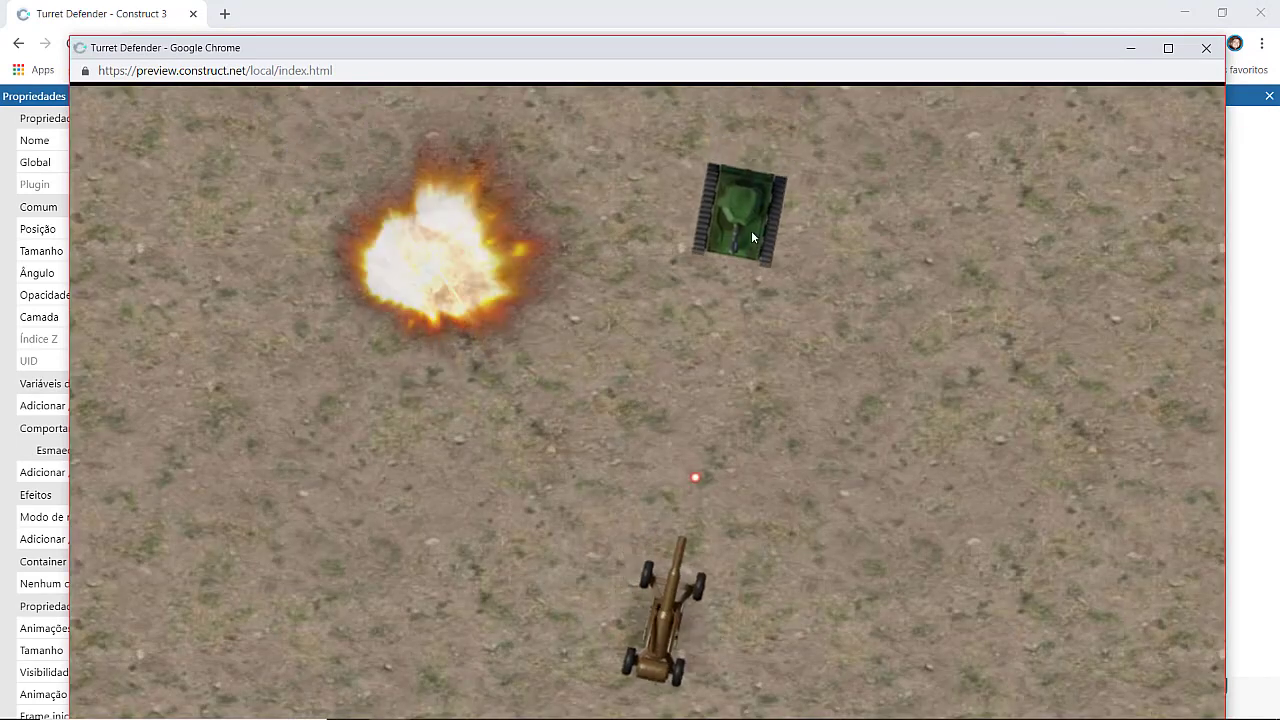
{"action": "left_click", "coordinate": [1041, 170]}
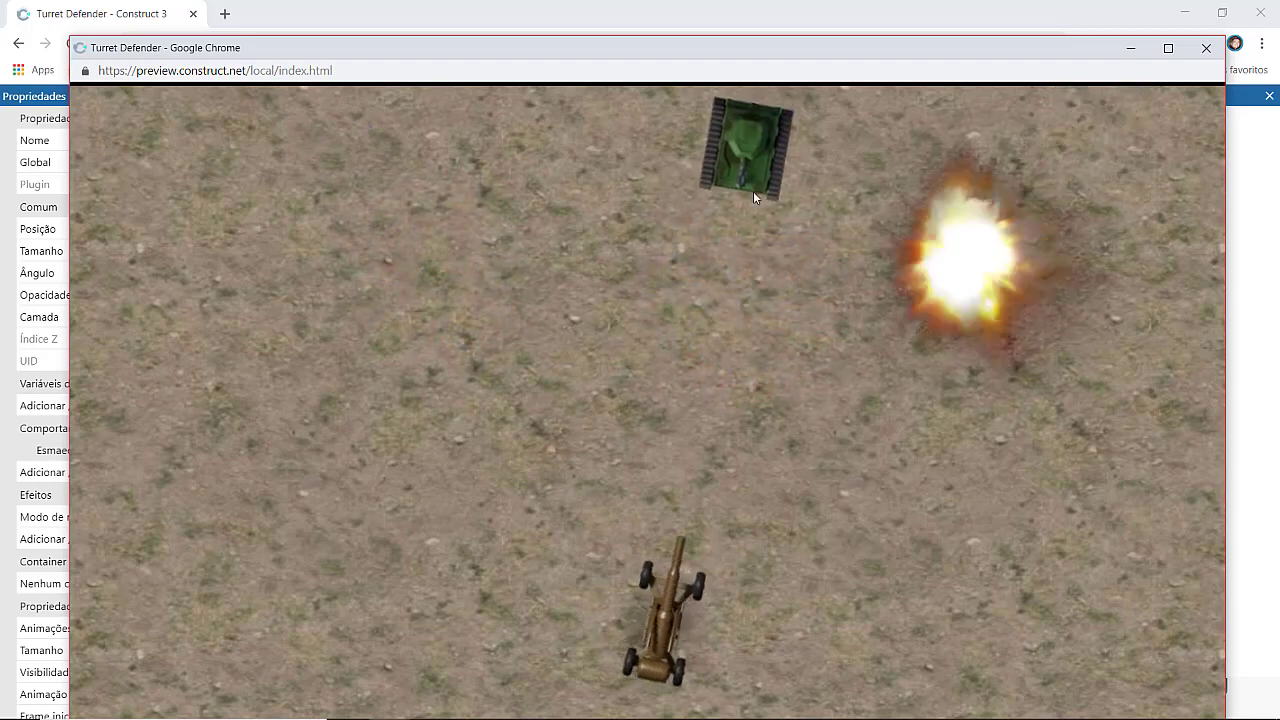
{"action": "left_click", "coordinate": [755, 200]}
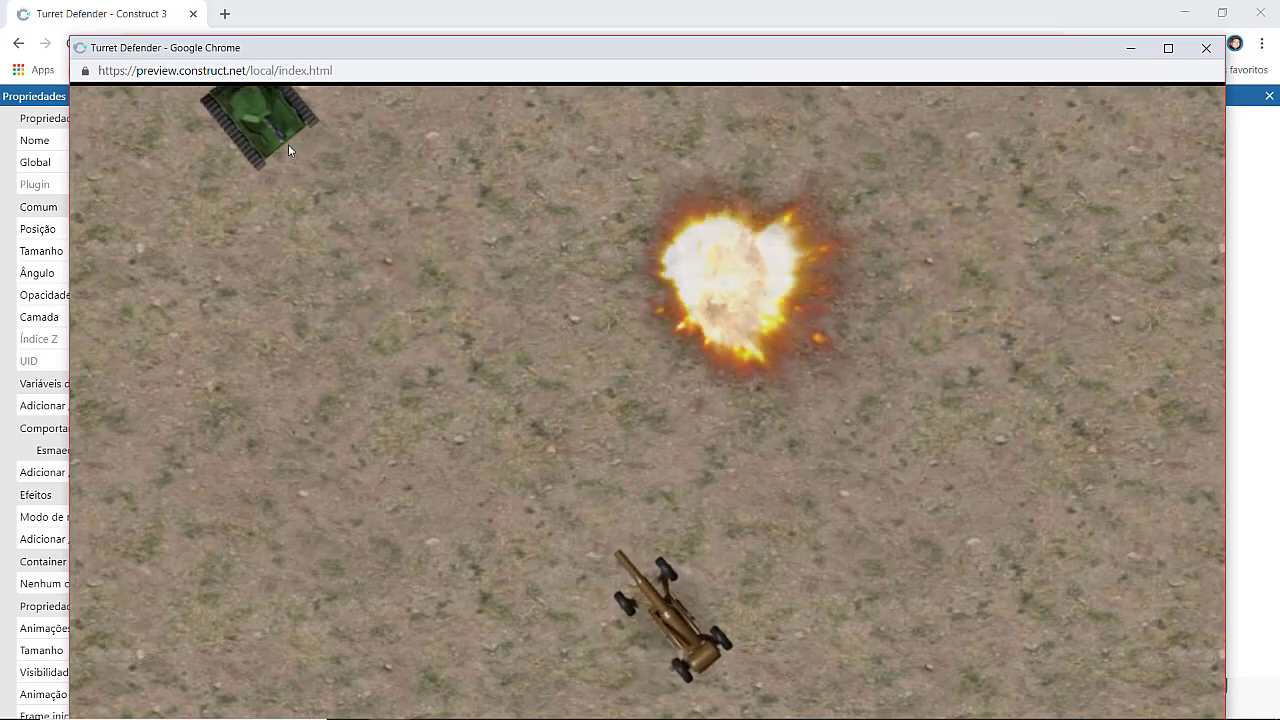
{"action": "left_click", "coordinate": [290, 145]}
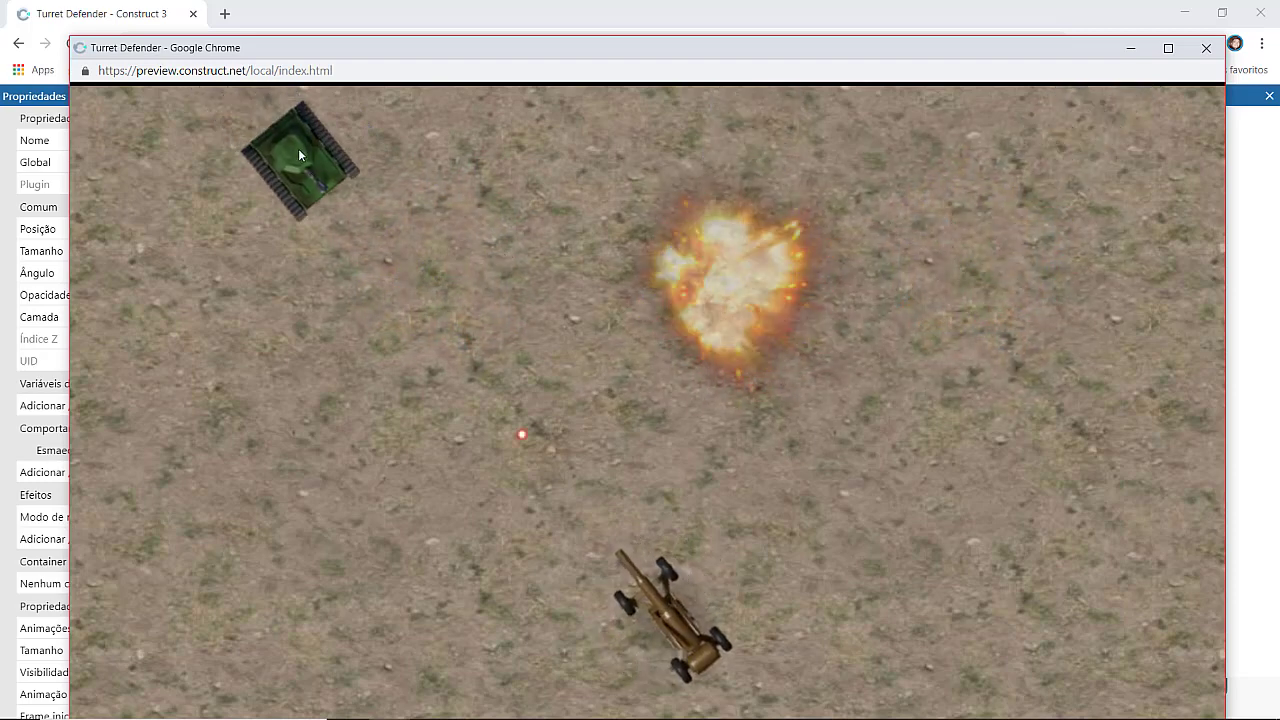
{"action": "left_click", "coordinate": [1206, 48]}
{"action": "scroll", "coordinate": [640, 360], "scroll_direction": "down", "scroll_amount": 4}
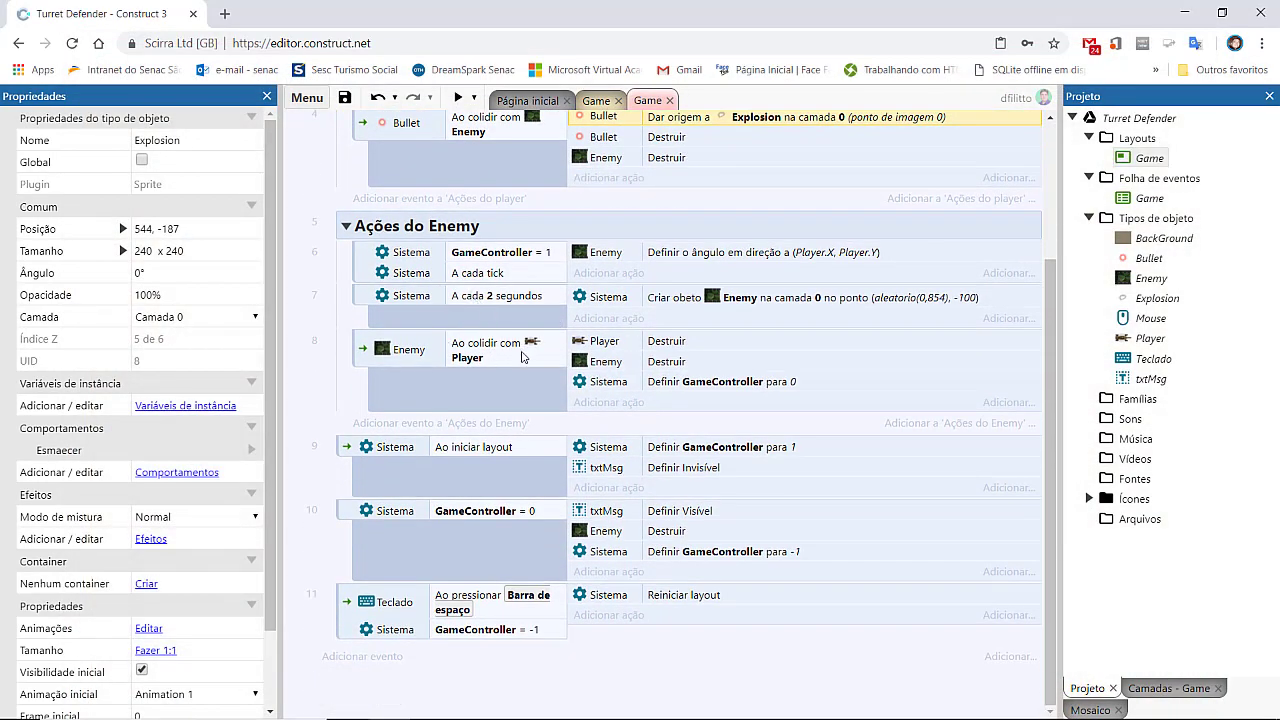
- Add an Enemy 'Spawn another object' action to event 8
{"action": "left_click", "coordinate": [605, 403]}
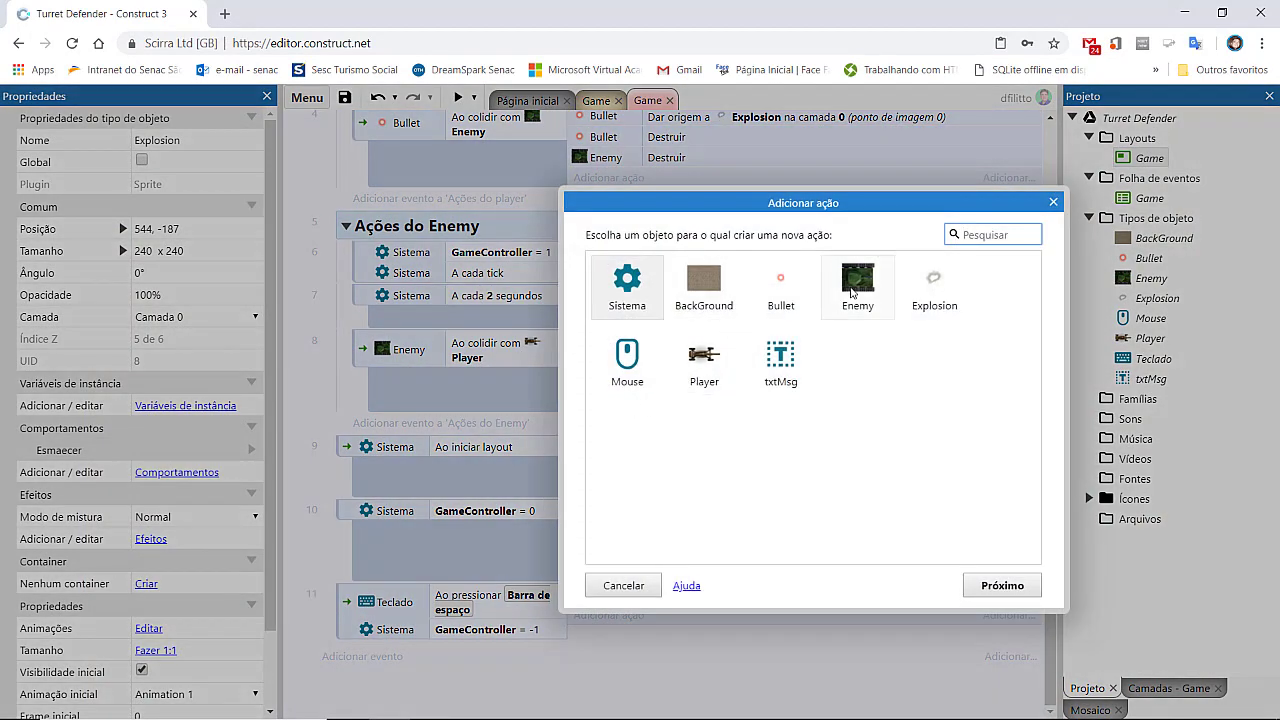
{"action": "double_click", "coordinate": [852, 292]}
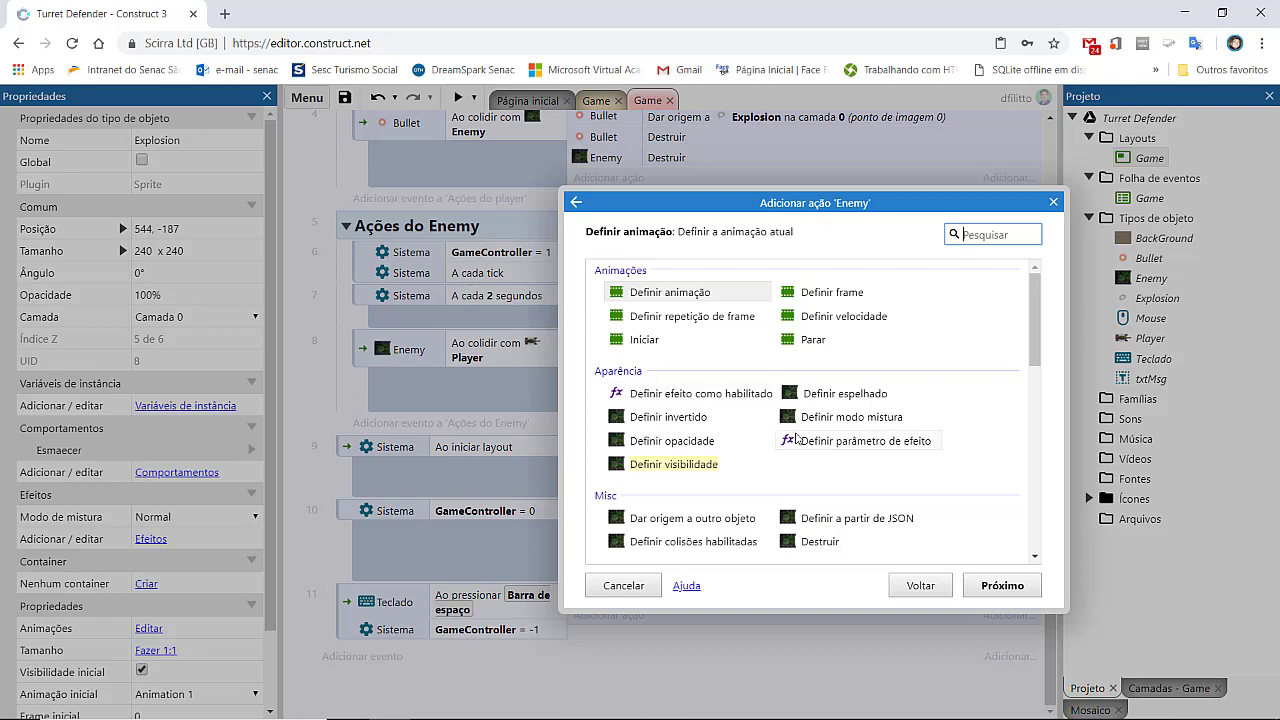
{"action": "scroll", "coordinate": [796, 440], "scroll_direction": "down", "scroll_amount": 2}
{"action": "scroll", "coordinate": [796, 440], "scroll_direction": "down", "scroll_amount": 1}
{"action": "scroll", "coordinate": [790, 430], "scroll_direction": "down", "scroll_amount": 2}
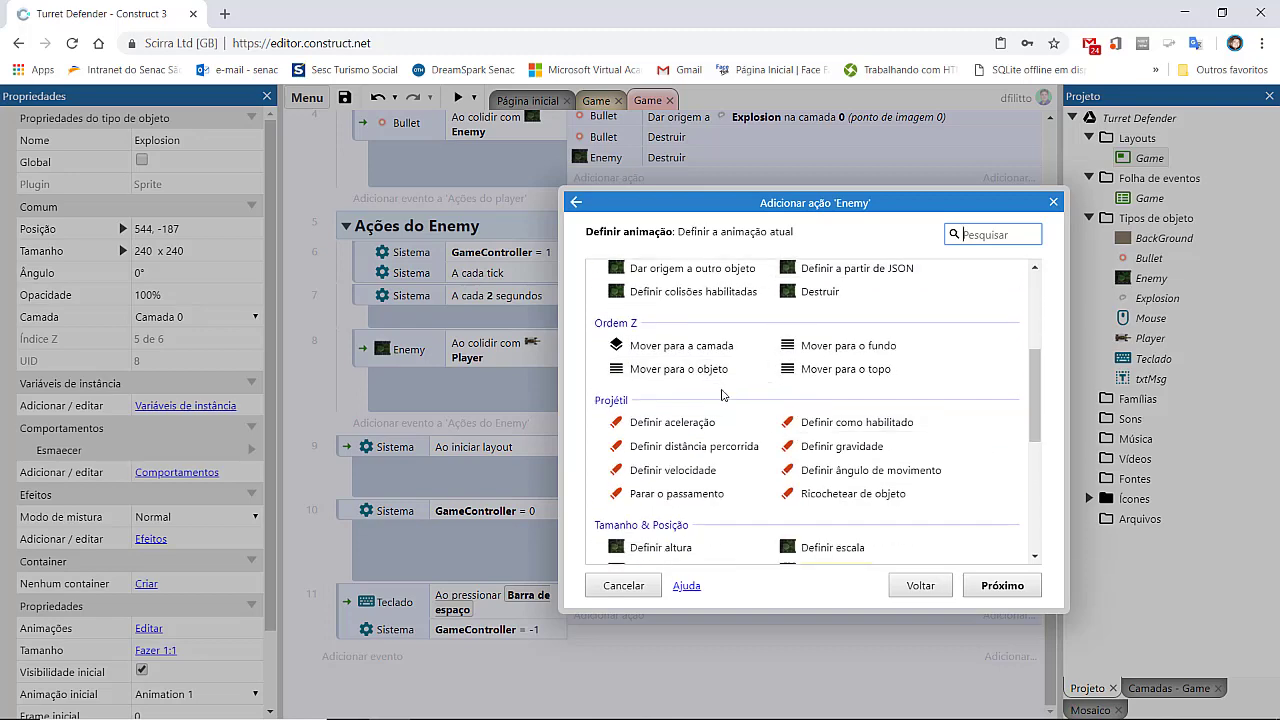
{"action": "type", "text": "ob"}
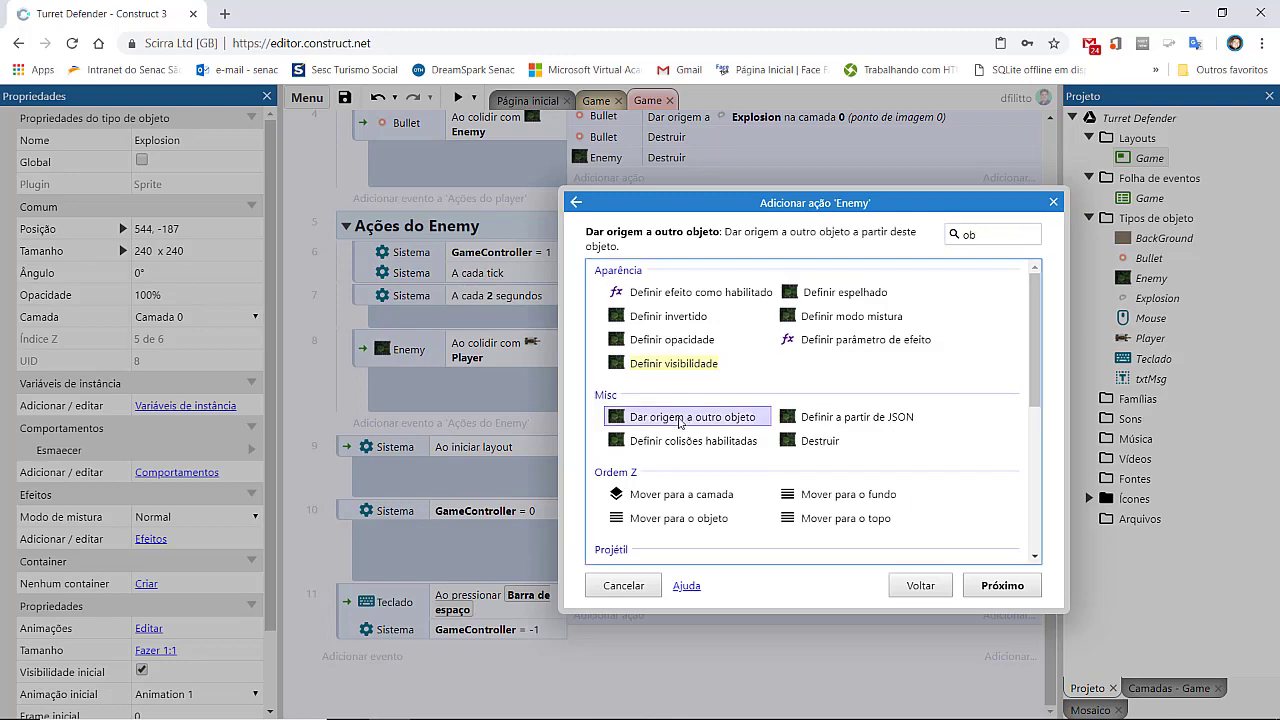
{"action": "double_click", "coordinate": [679, 422]}
- Spawn Explosion on layer 0, place it just below Player Destroy, and rerun the preview
{"action": "left_click", "coordinate": [740, 397]}
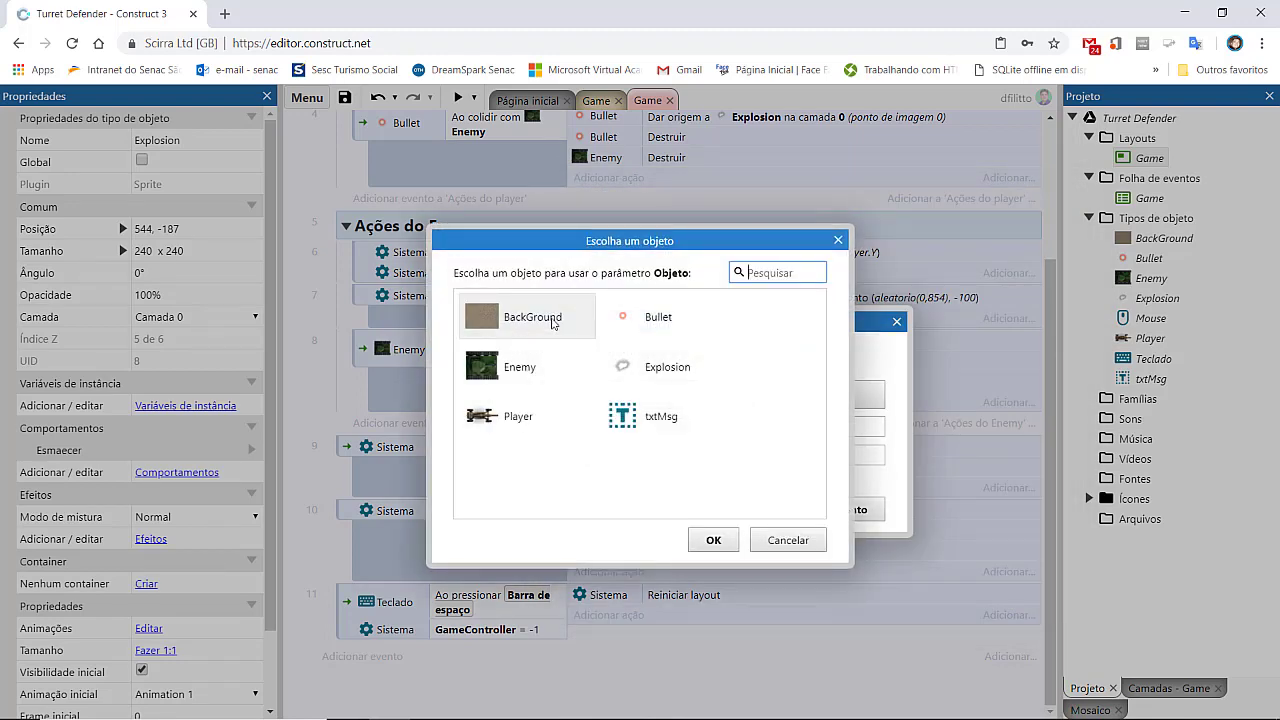
{"action": "double_click", "coordinate": [665, 375]}
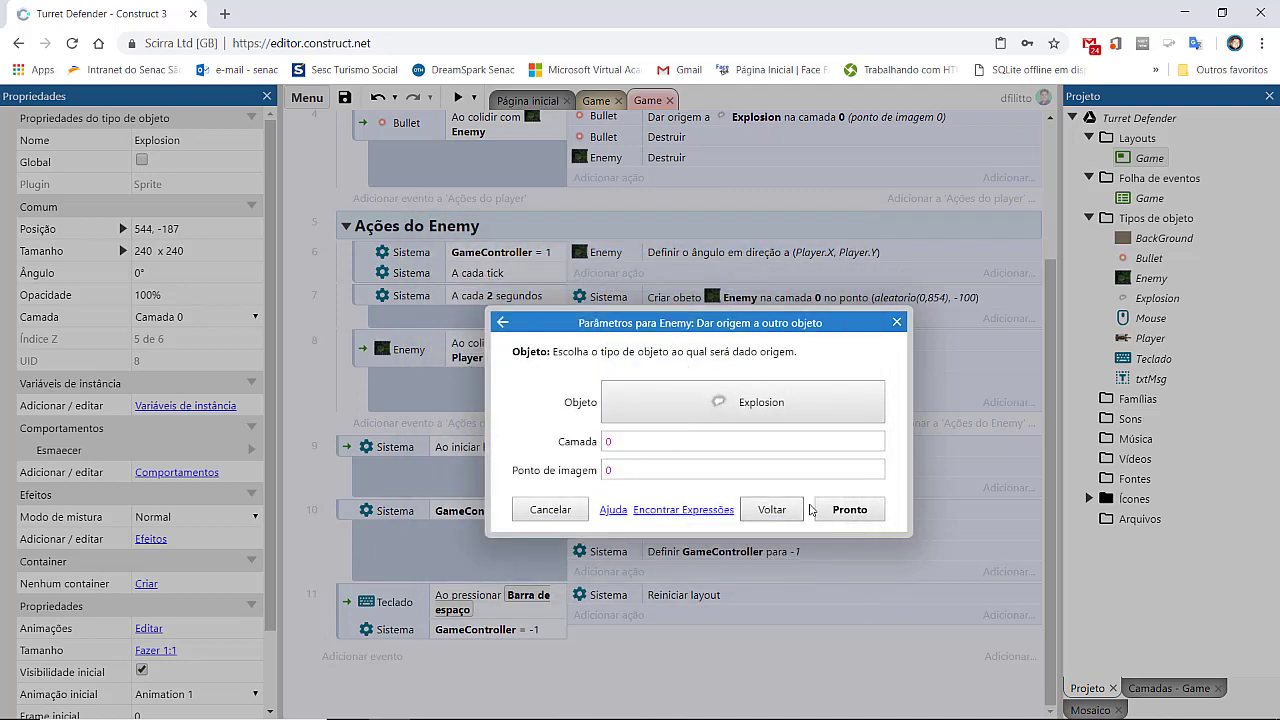
{"action": "left_click", "coordinate": [849, 509]}
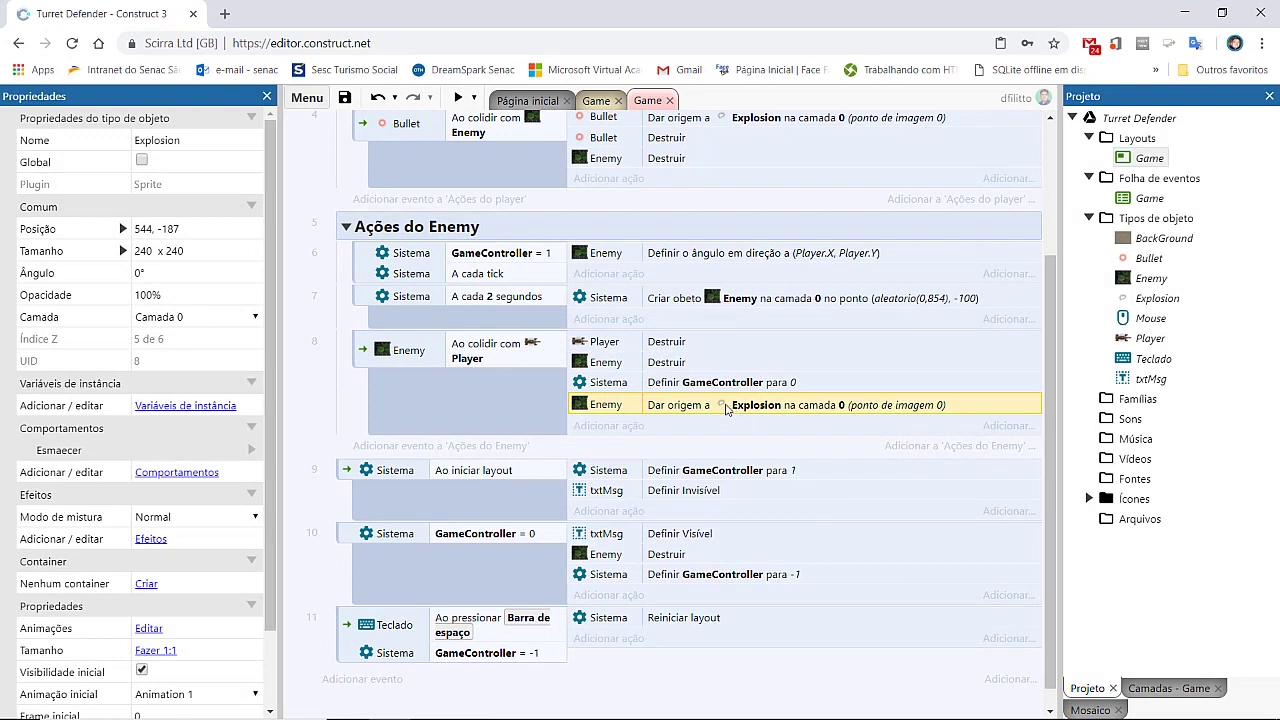
{"action": "mouse_move", "coordinate": [726, 405]}
{"action": "left_mouse_down"}
{"action": "mouse_move", "coordinate": [709, 346]}
{"action": "mouse_move", "coordinate": [710, 358]}
{"action": "left_mouse_up"}
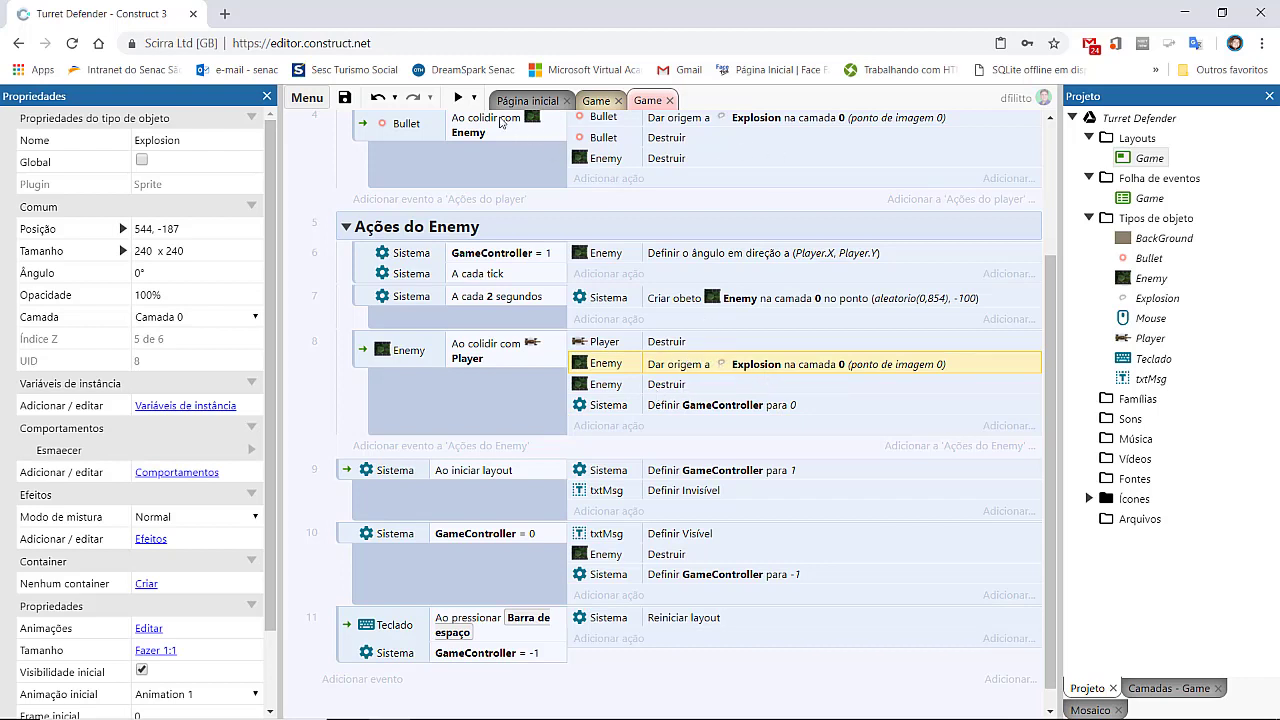
{"action": "left_click", "coordinate": [458, 97]}
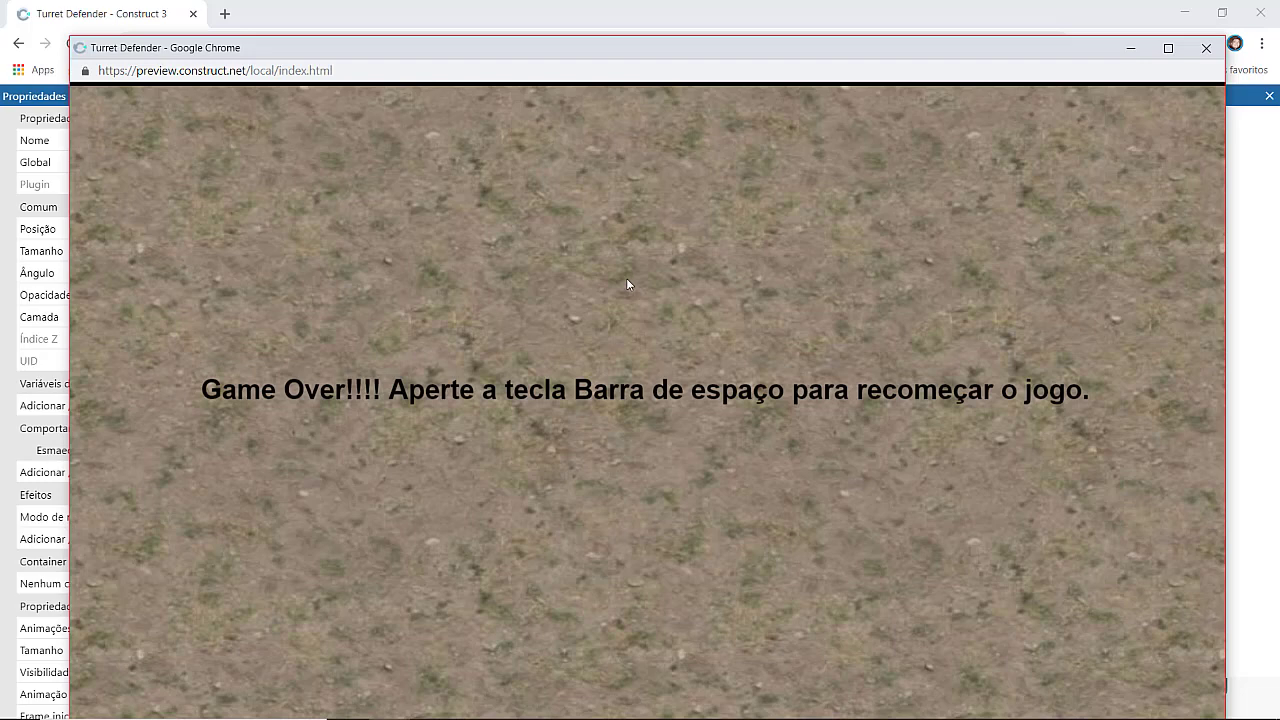
- Close the Game Over preview and return to the Game layout
{"action": "left_click", "coordinate": [1206, 48]}
{"action": "left_click", "coordinate": [600, 102]}
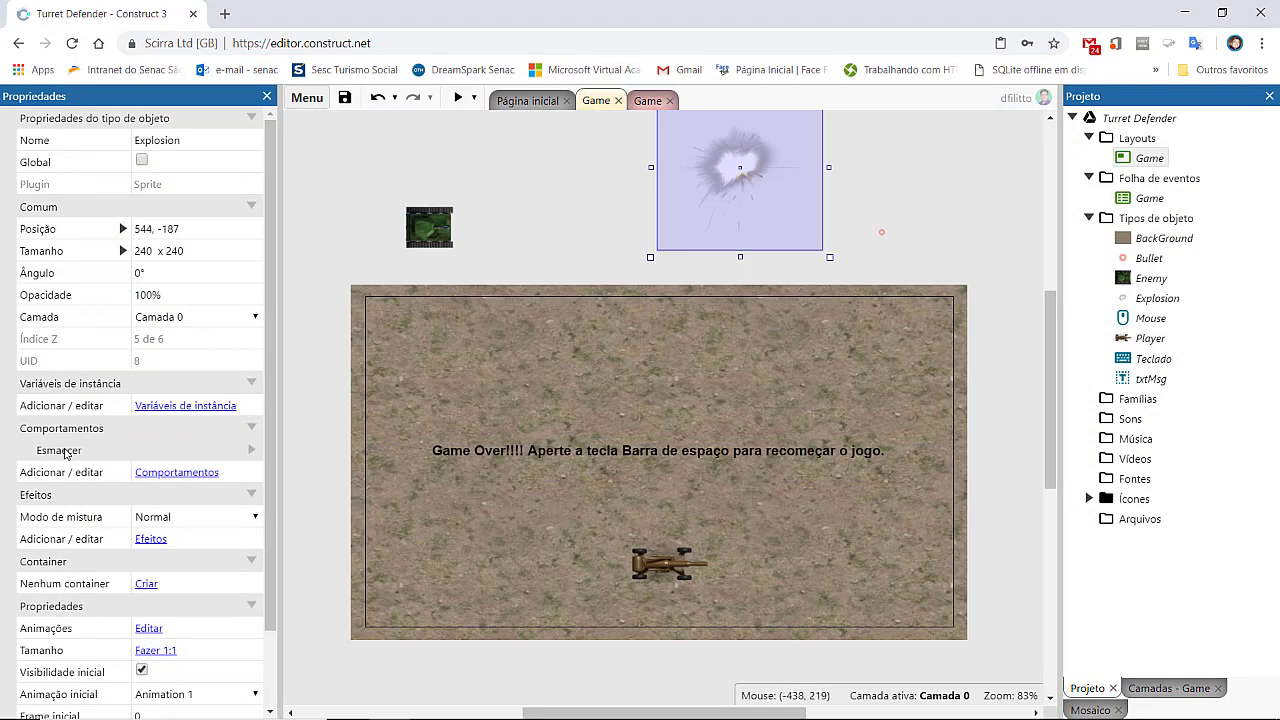
{"action": "left_click", "coordinate": [518, 222]}
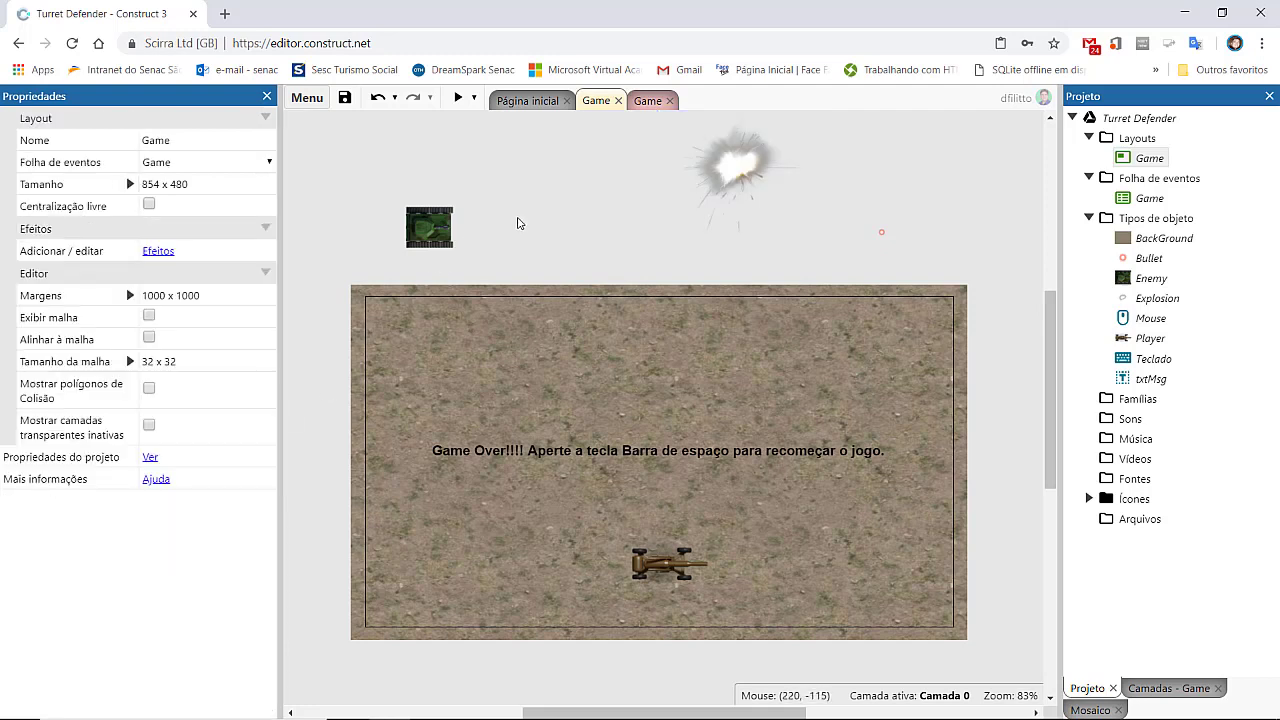